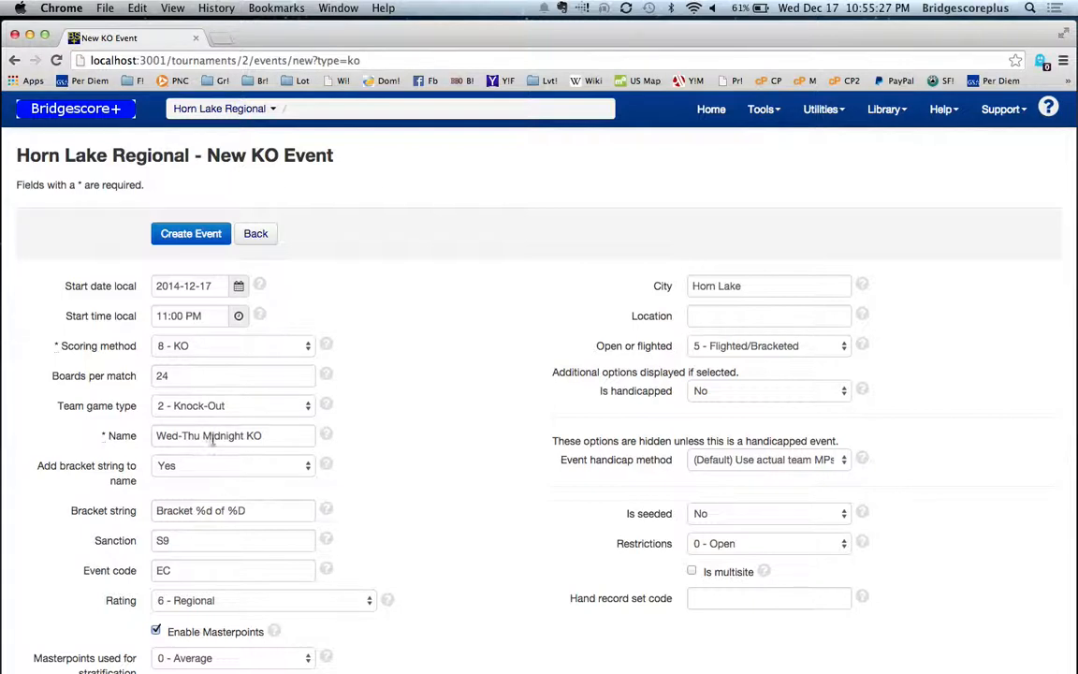
# Step: Change the event name to Wed-Thu AM KO and create the KO event
pyautogui.doubleClick(217, 438)
pyautogui.write('A')
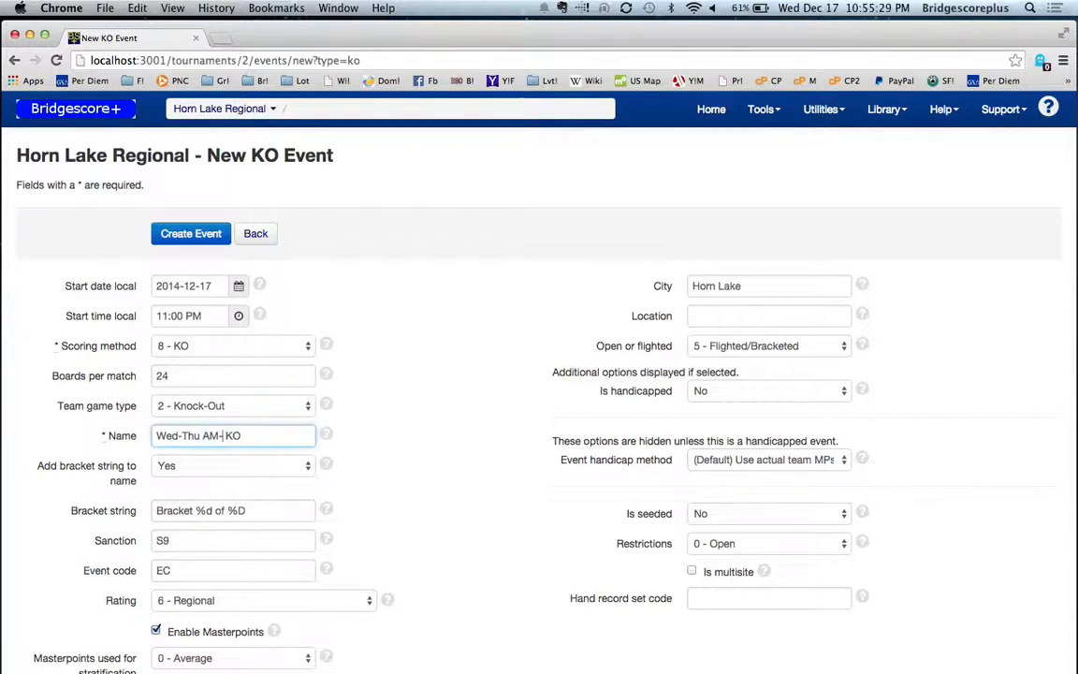
pyautogui.write('M')
pyautogui.click(166, 235)
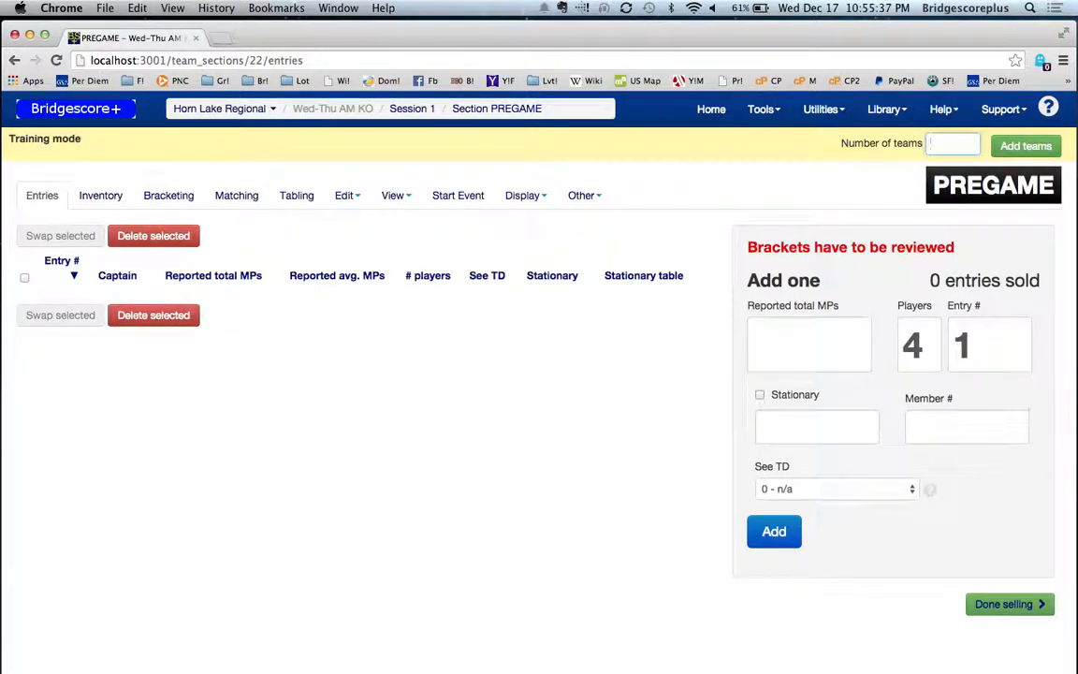
# Step: Add 133 training teams, plus one single entry with 134 reported total MPs and 5 players
pyautogui.press('Return')
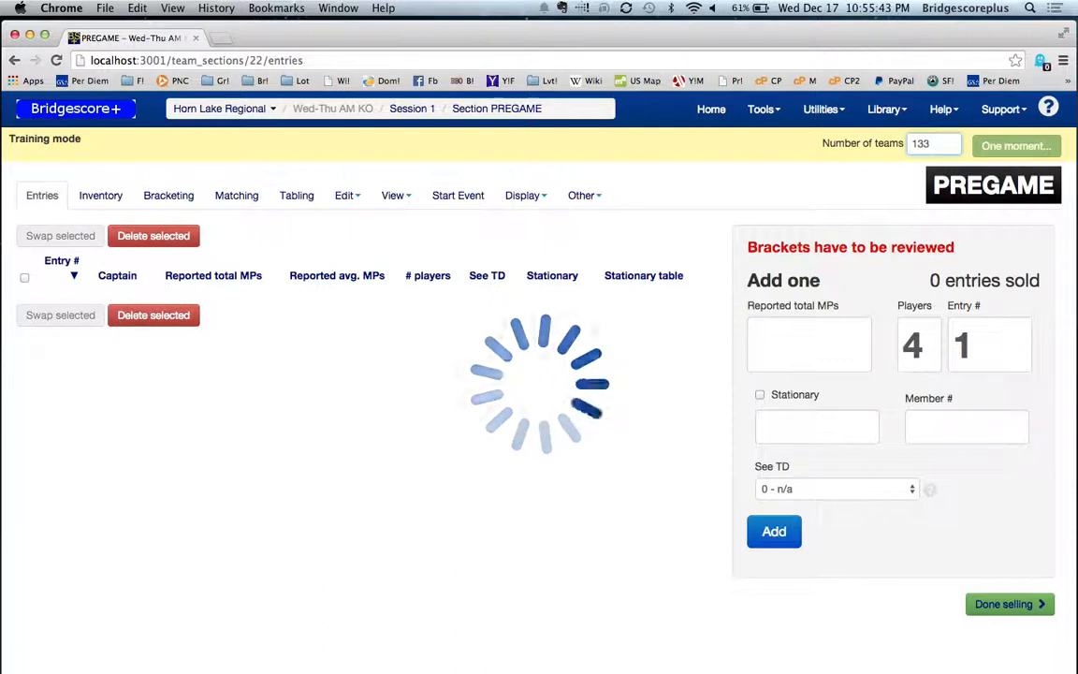
pyautogui.click(793, 351)
pyautogui.write('134-5')
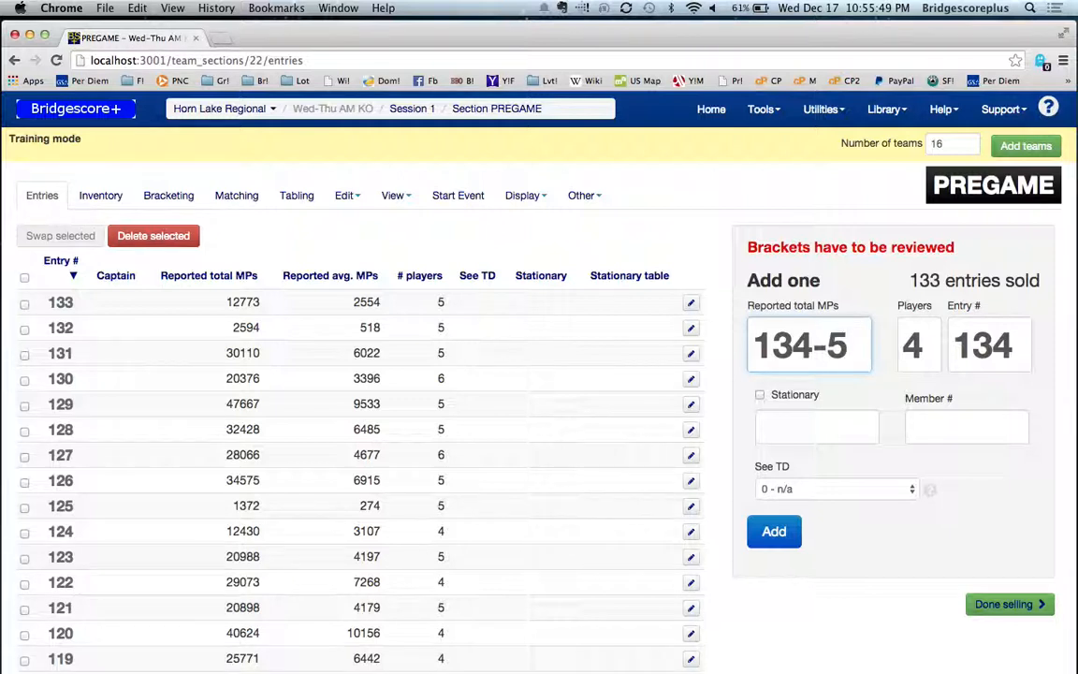
pyautogui.press('Tab')
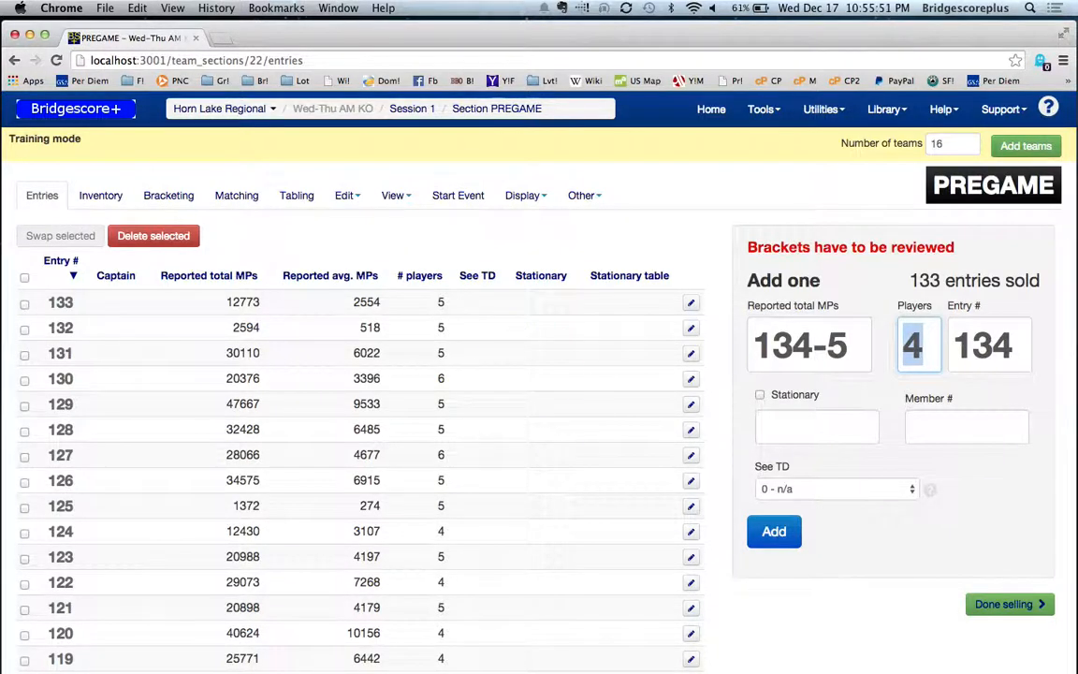
pyautogui.press('Return')
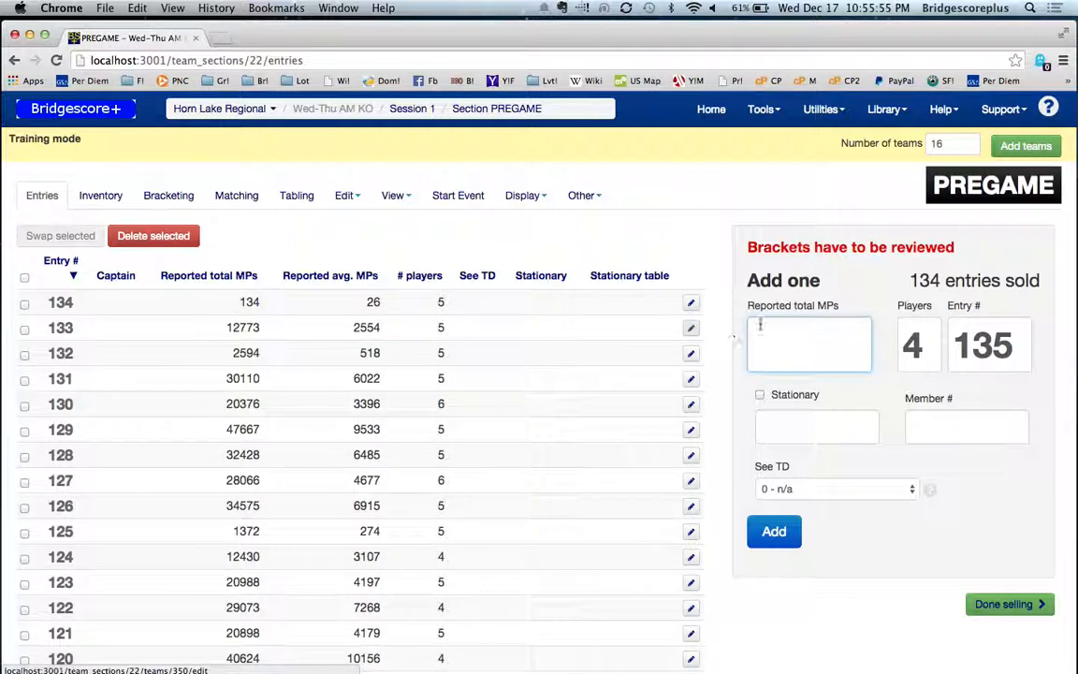
# Step: Set both the RR and HH table inventory to A1-F30 and update the inventory
pyautogui.click(94, 197)
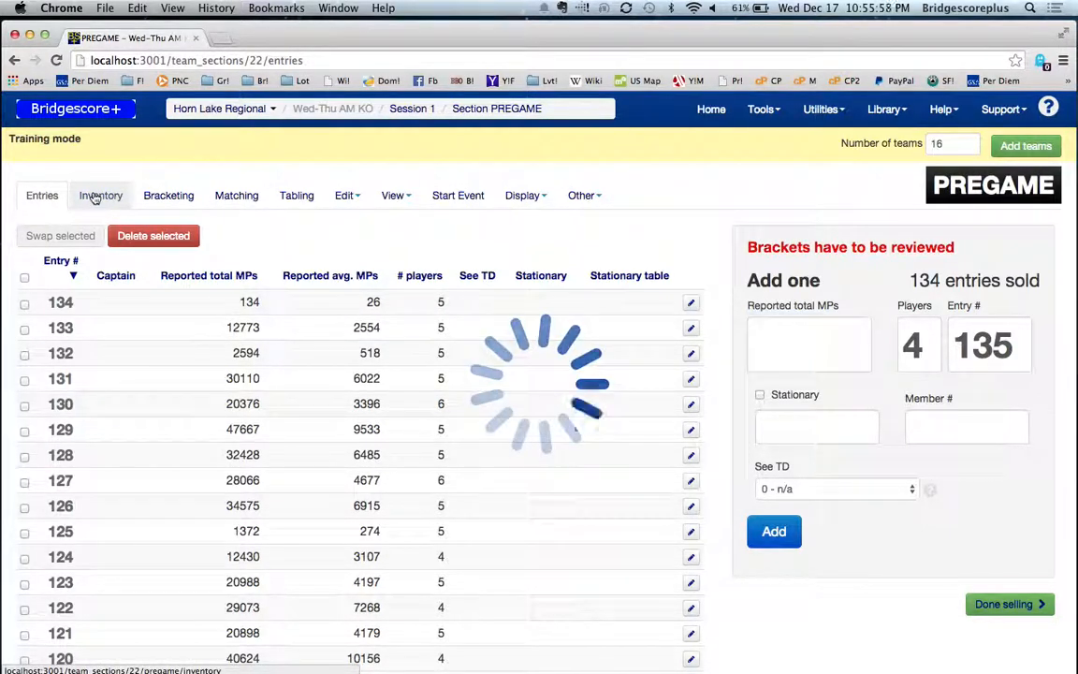
pyautogui.click(185, 342)
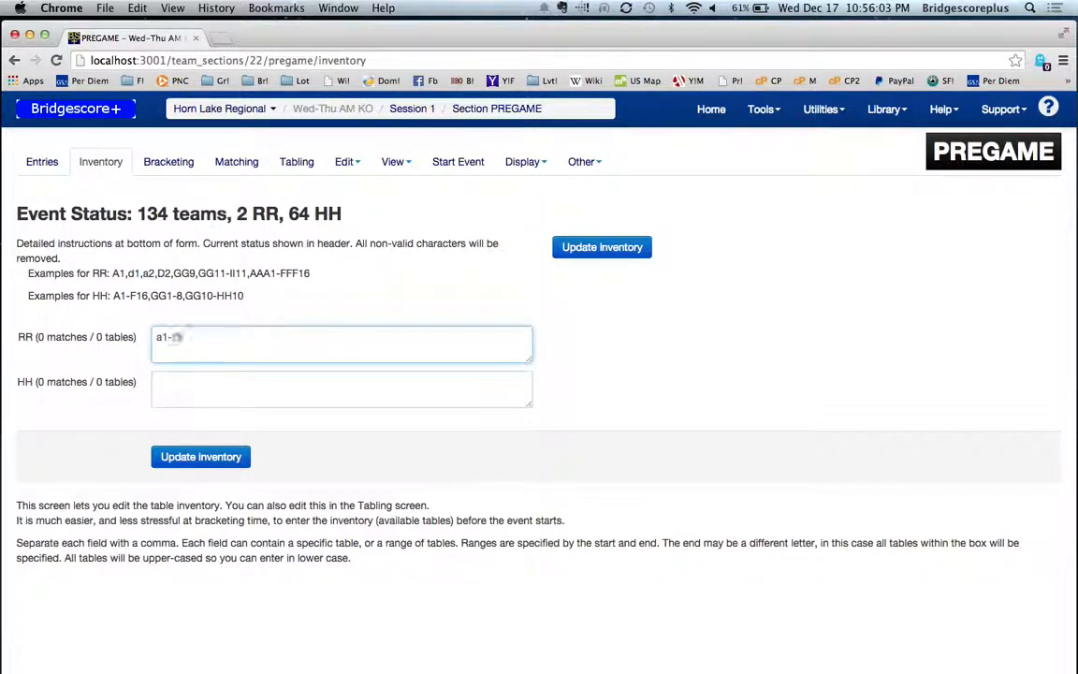
pyautogui.click(156, 380)
pyautogui.write('a1-f4')
pyautogui.press('BackSpace')
pyautogui.write('30')
pyautogui.click(200, 460)
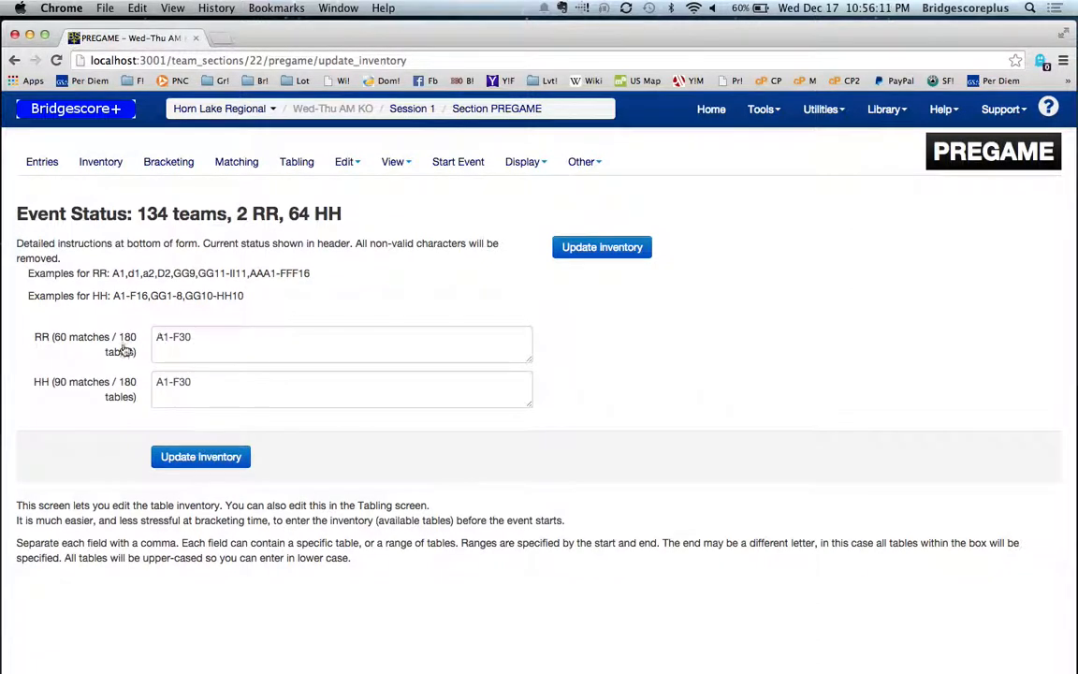
# Step: Set the bracketing to 12 teams in Bracket 7 and 14 teams in Bracket 8
pyautogui.click(164, 163)
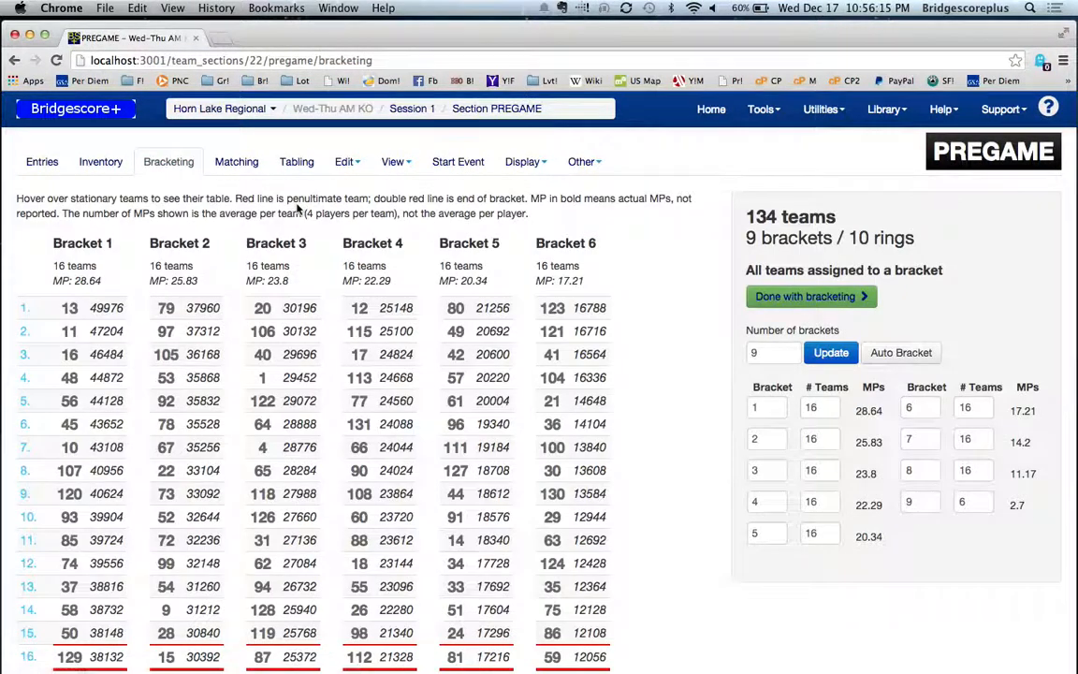
pyautogui.scroll(-10, 697, 409)
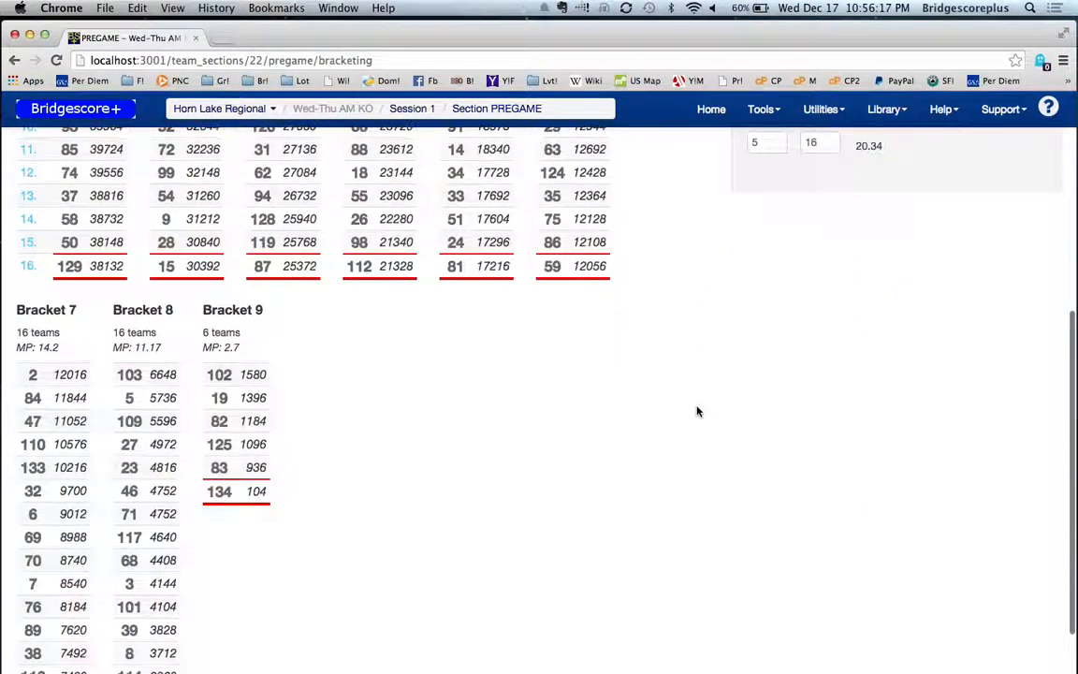
pyautogui.scroll(10, 697, 409)
pyautogui.scroll(-4, 728, 338)
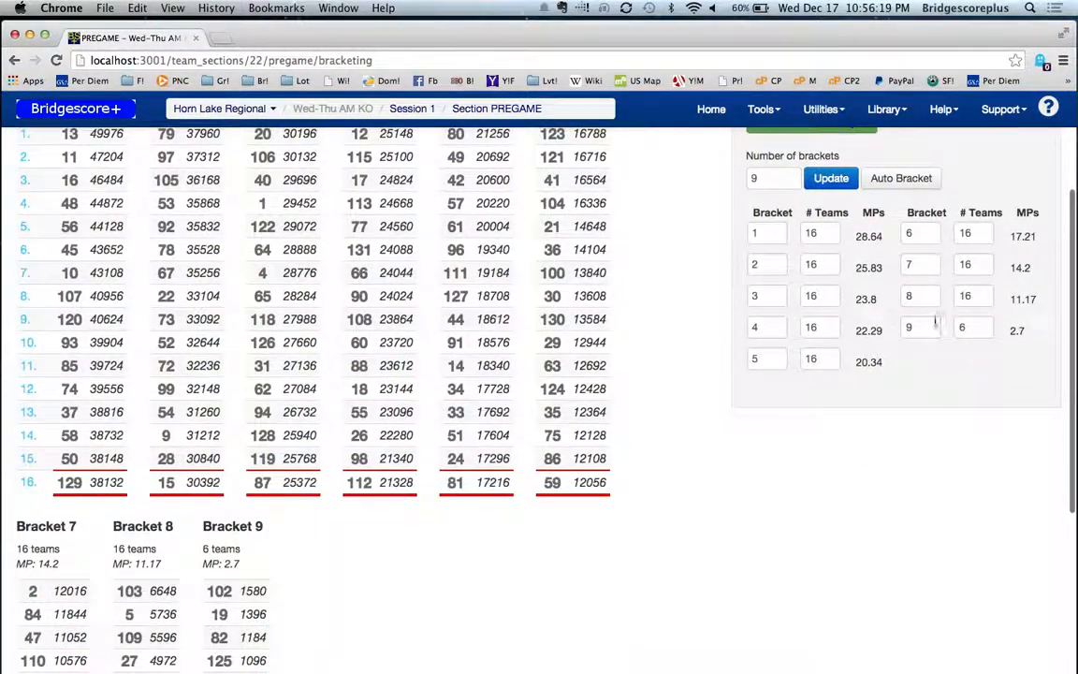
pyautogui.click(973, 265)
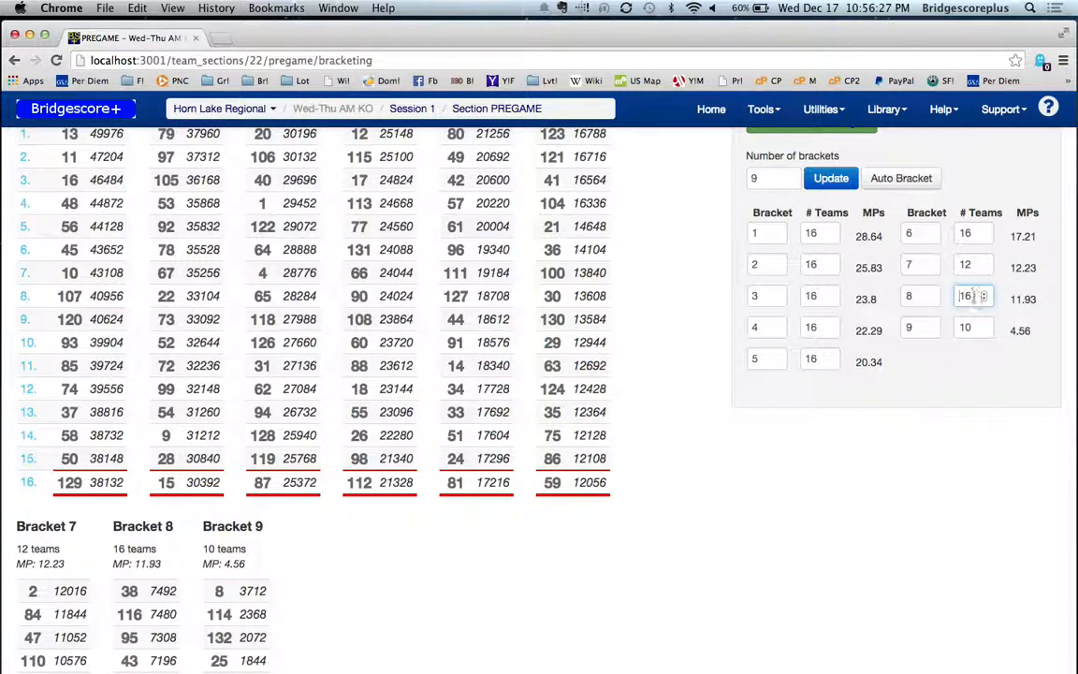
pyautogui.write('14')
pyautogui.press('Tab')
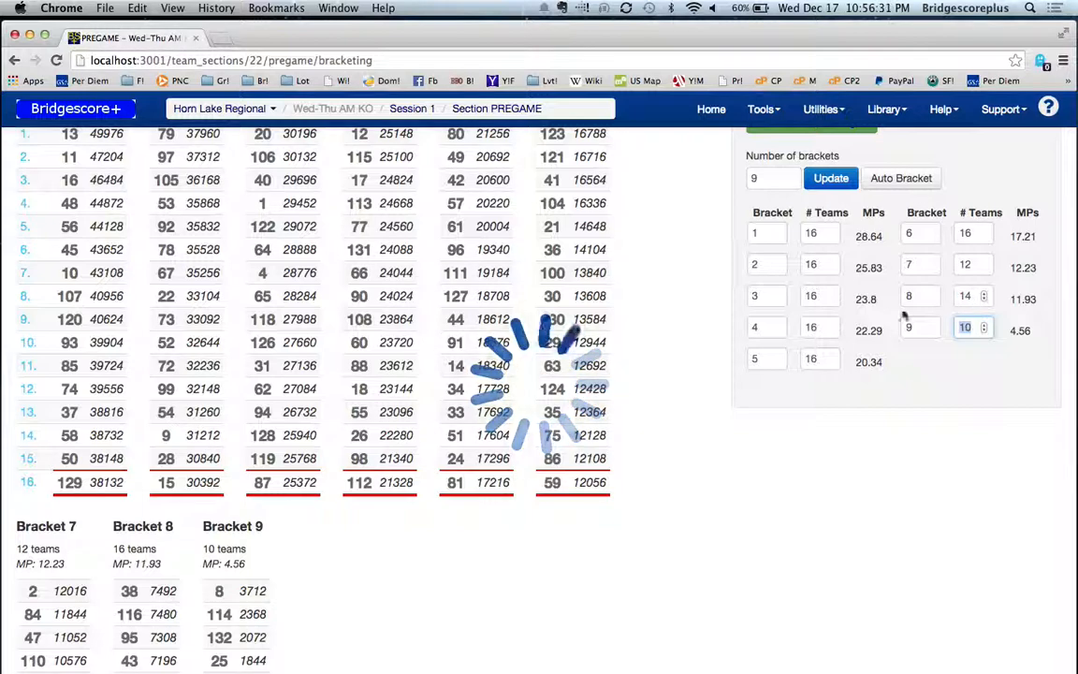
pyautogui.scroll(-4, 720, 393)
pyautogui.scroll(7, 329, 261)
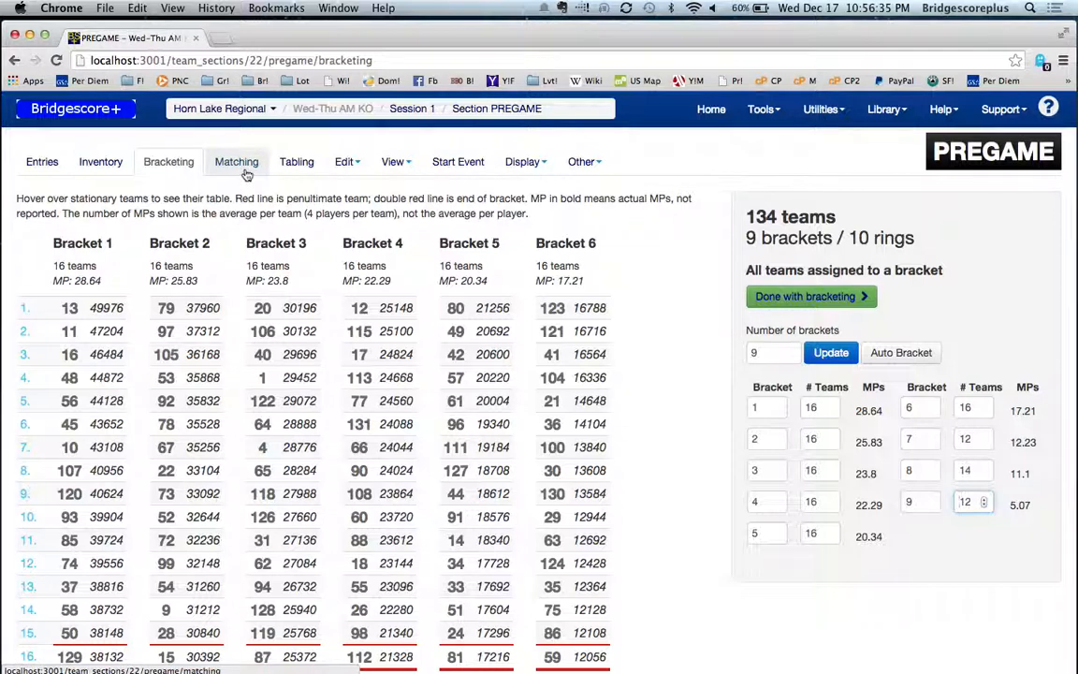
# Step: Review the matches of each bracket and the automatic RR and HH table assignments
pyautogui.click(246, 175)
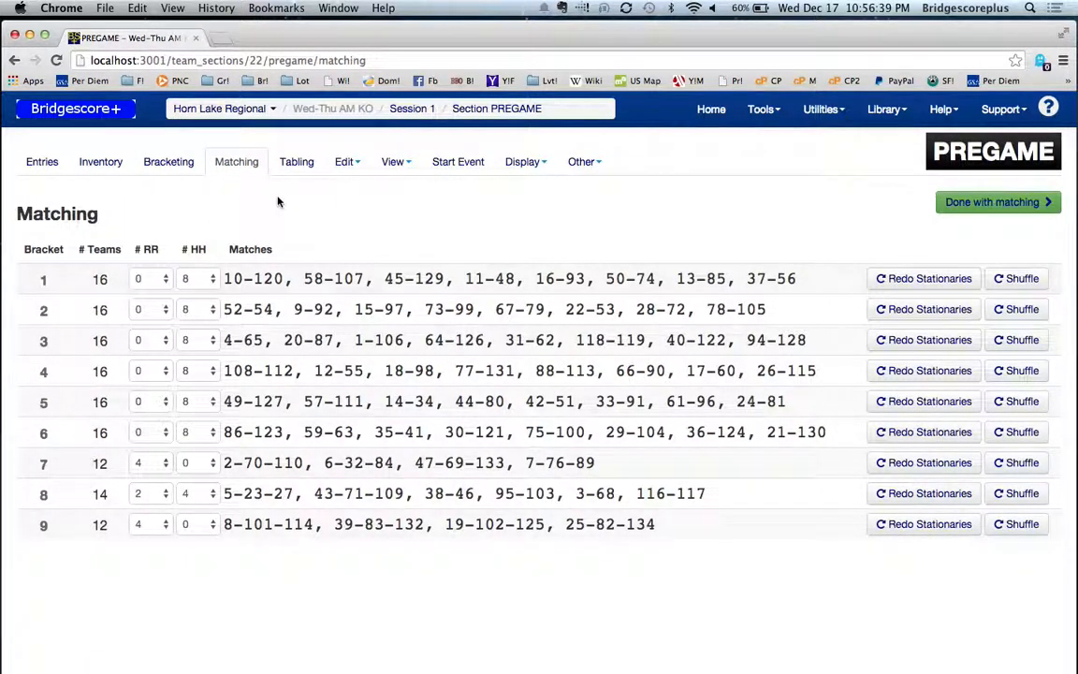
pyautogui.click(287, 163)
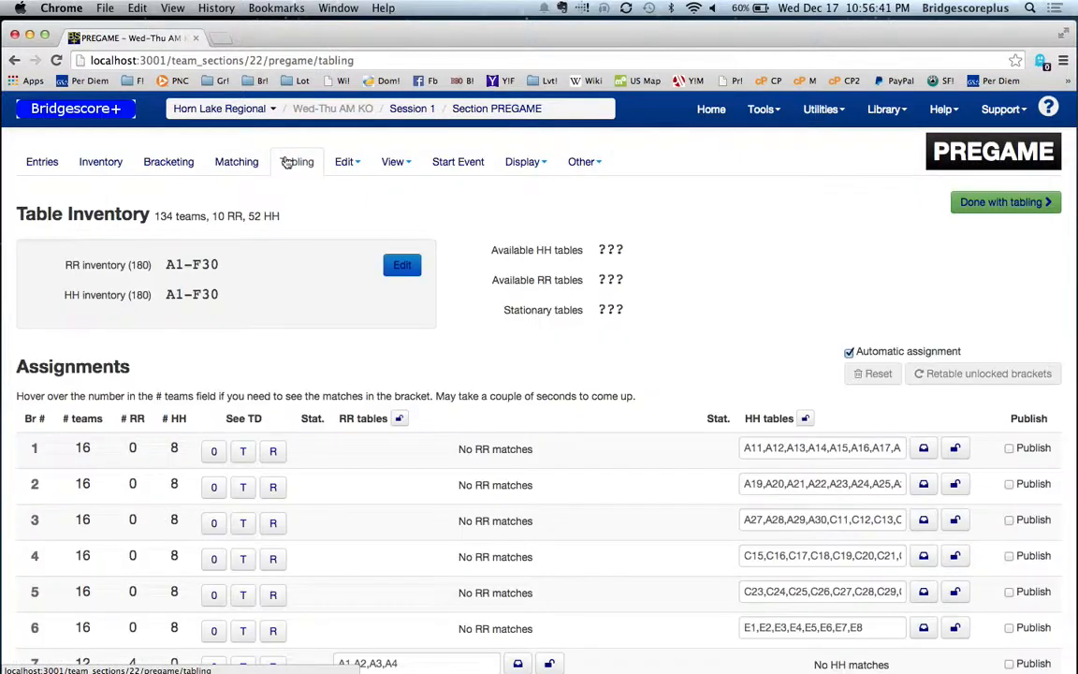
pyautogui.scroll(-2, 552, 403)
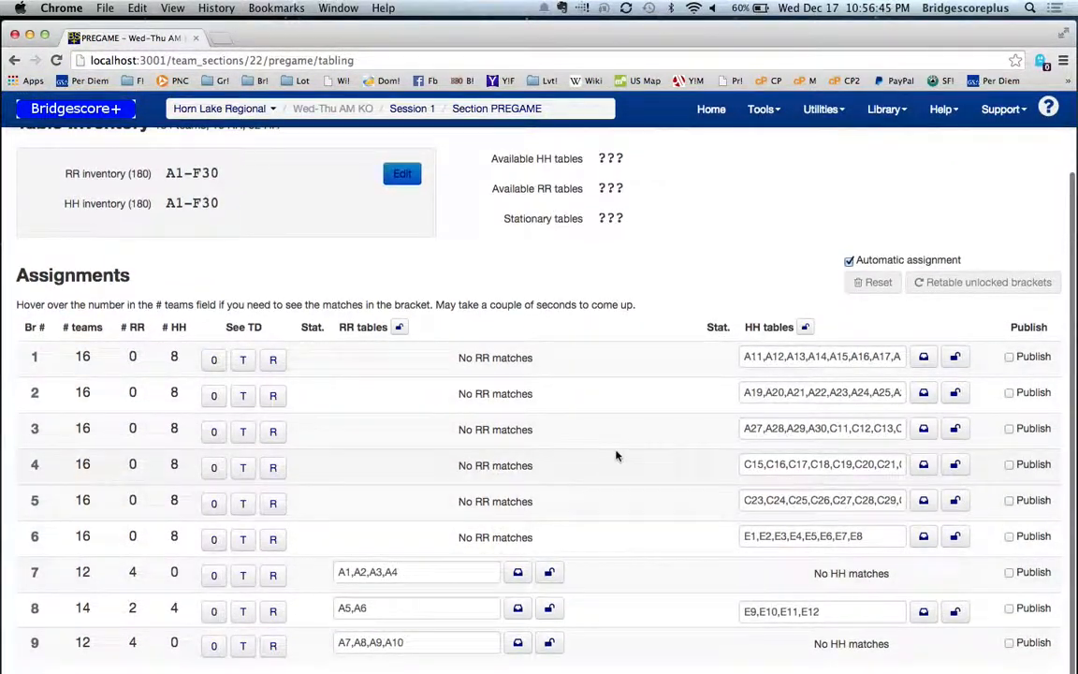
pyautogui.scroll(2, 529, 243)
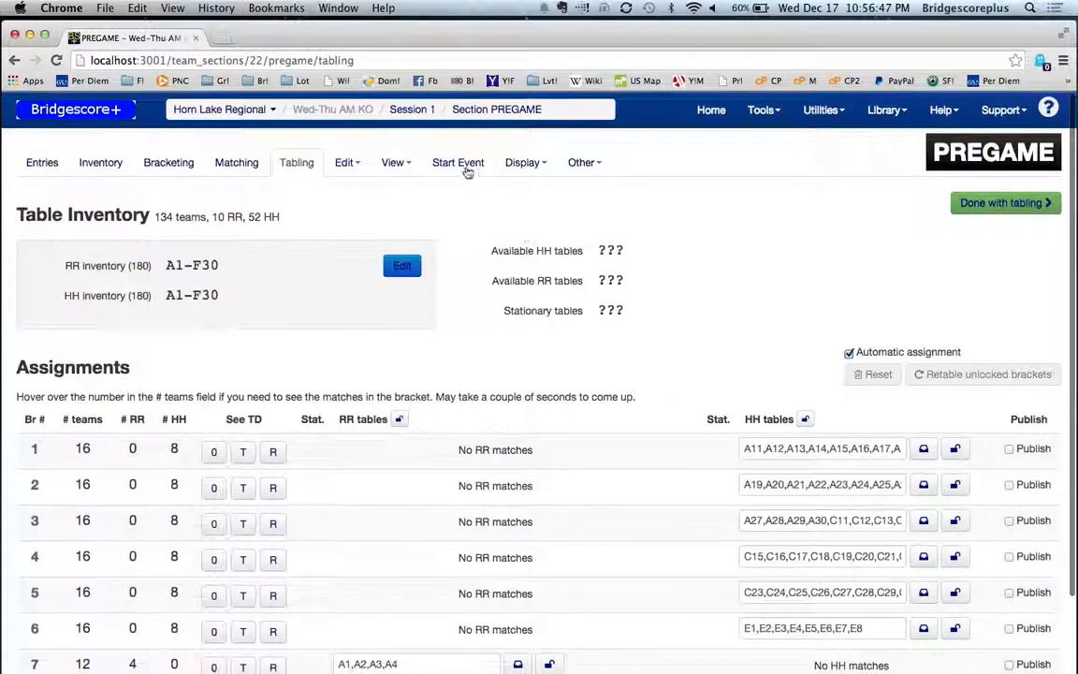
# Step: Open the Run event display for the event and view its list of pregame entries
pyautogui.click(522, 163)
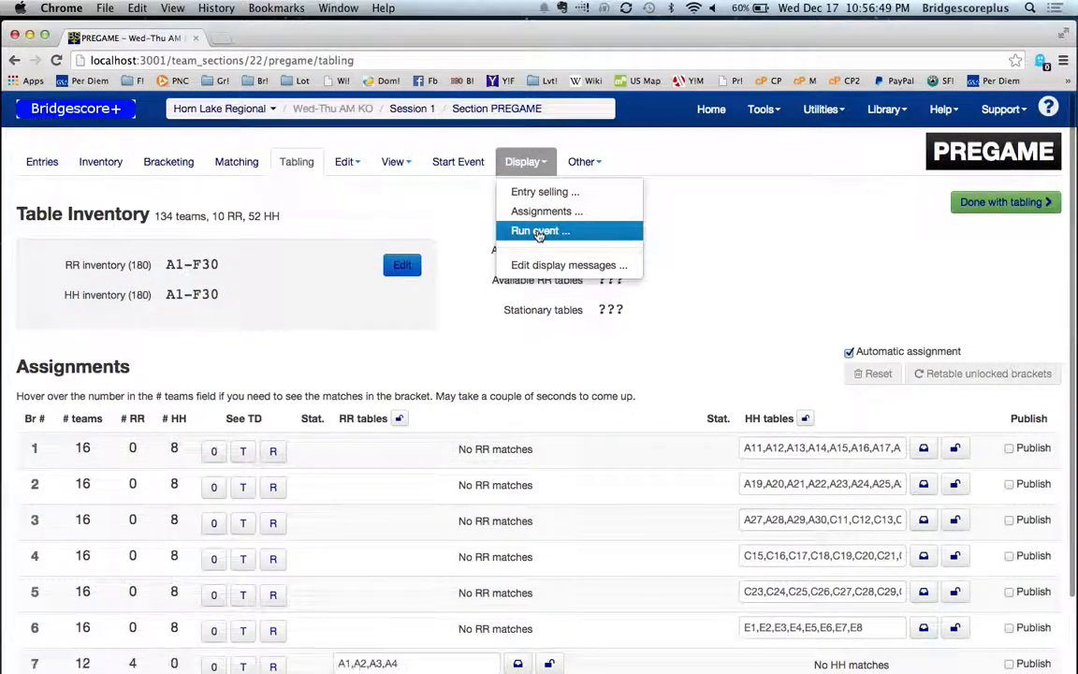
pyautogui.click(539, 232)
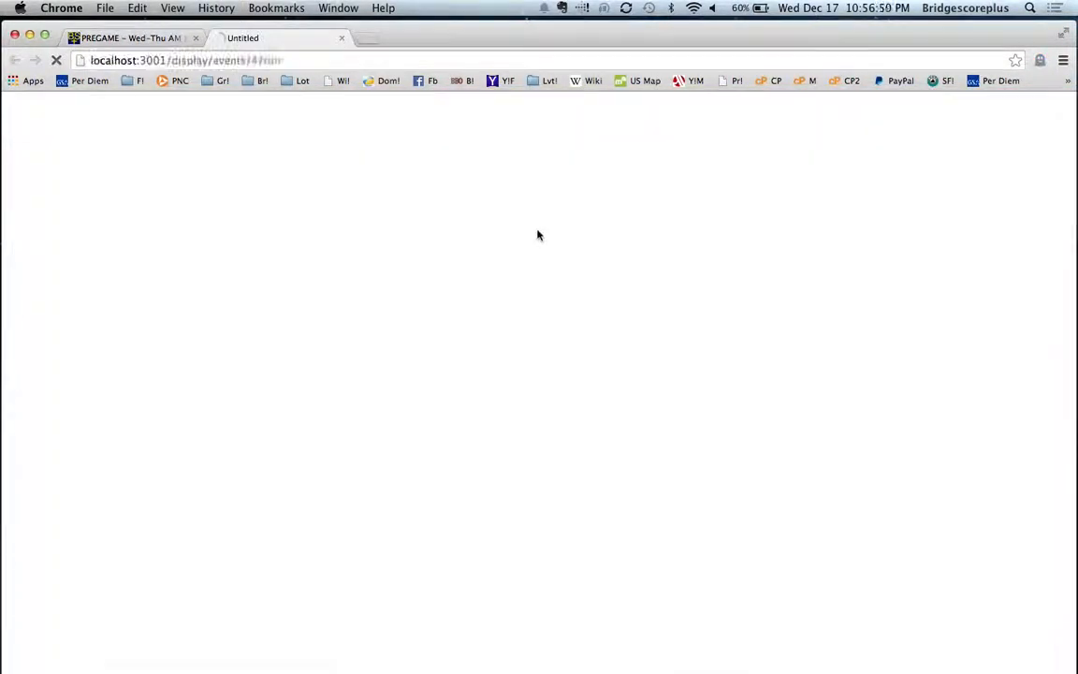
pyautogui.click(145, 42)
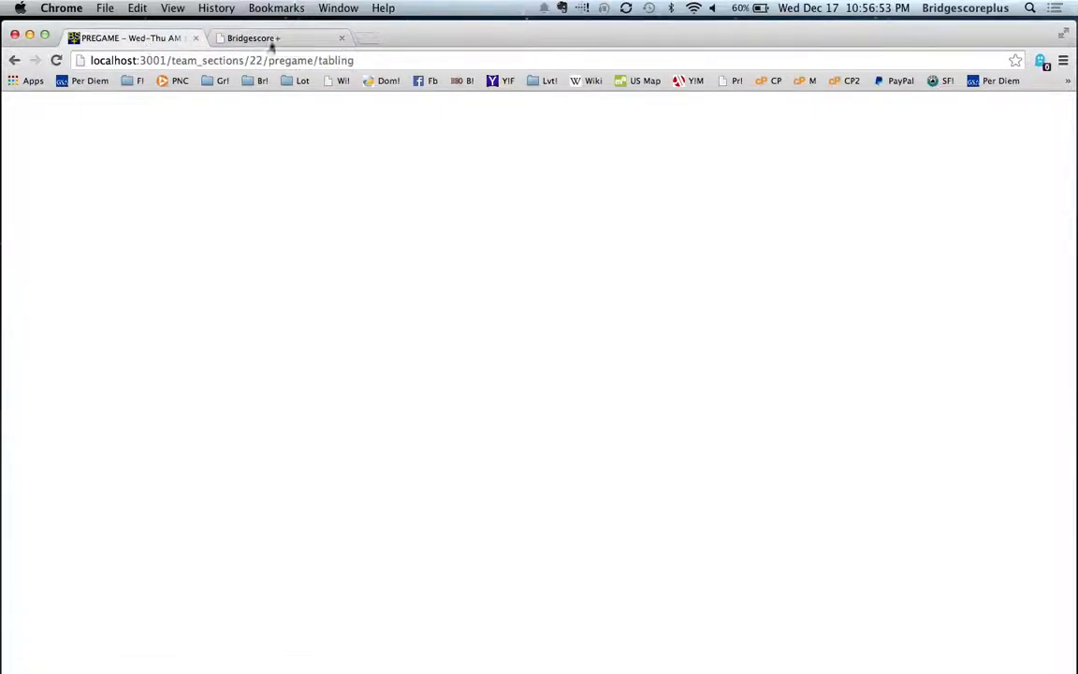
pyautogui.click(272, 37)
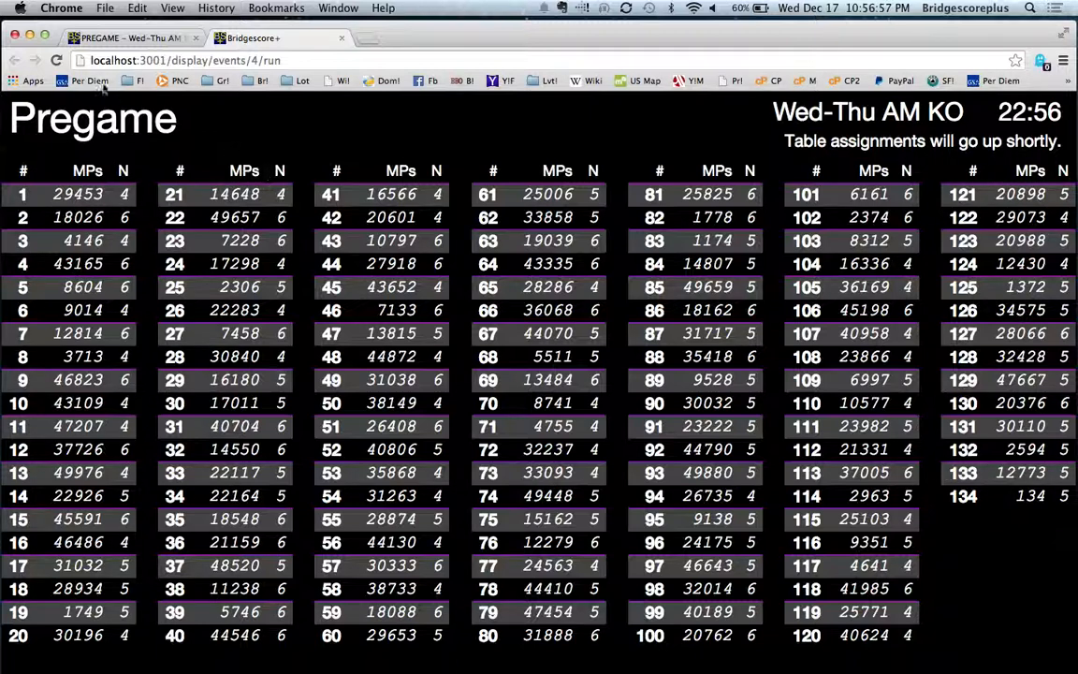
# Step: Publish the table assignments of Bracket 1 and check them on the Run event display
pyautogui.click(122, 40)
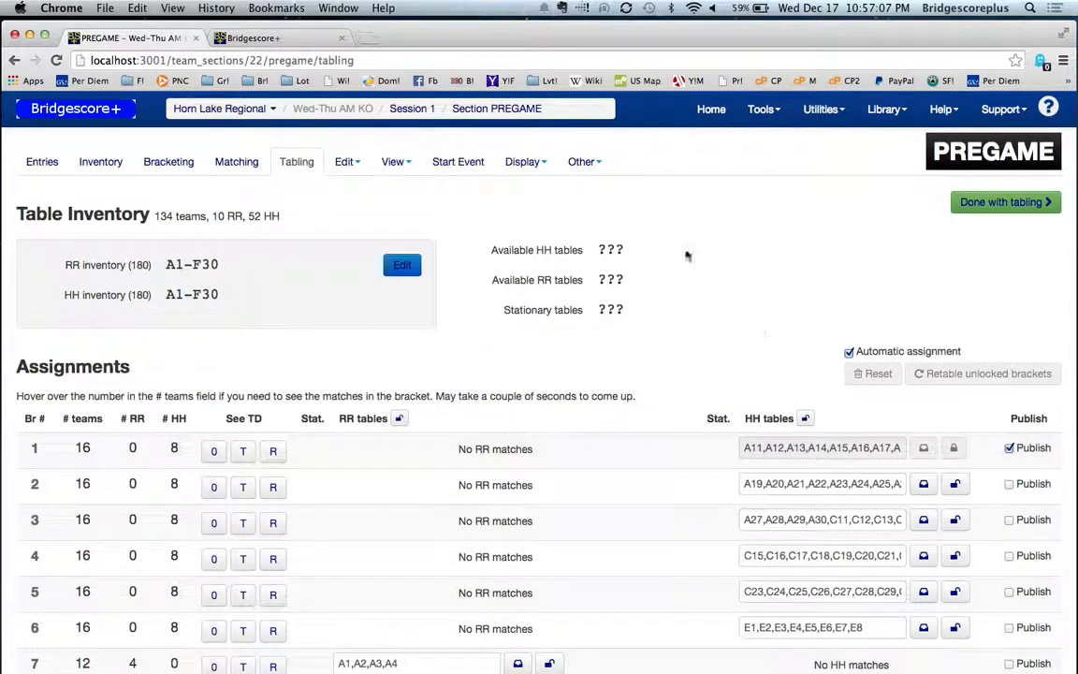
pyautogui.click(302, 37)
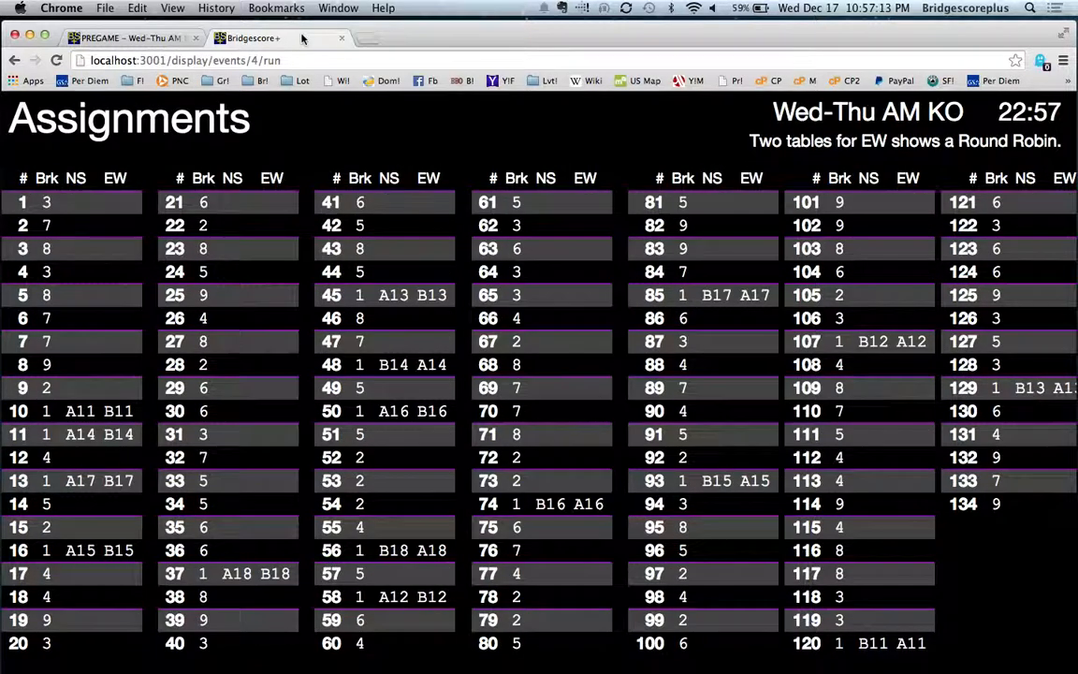
# Step: Publish the table assignments of the remaining Brackets 2 through 9
pyautogui.click(126, 37)
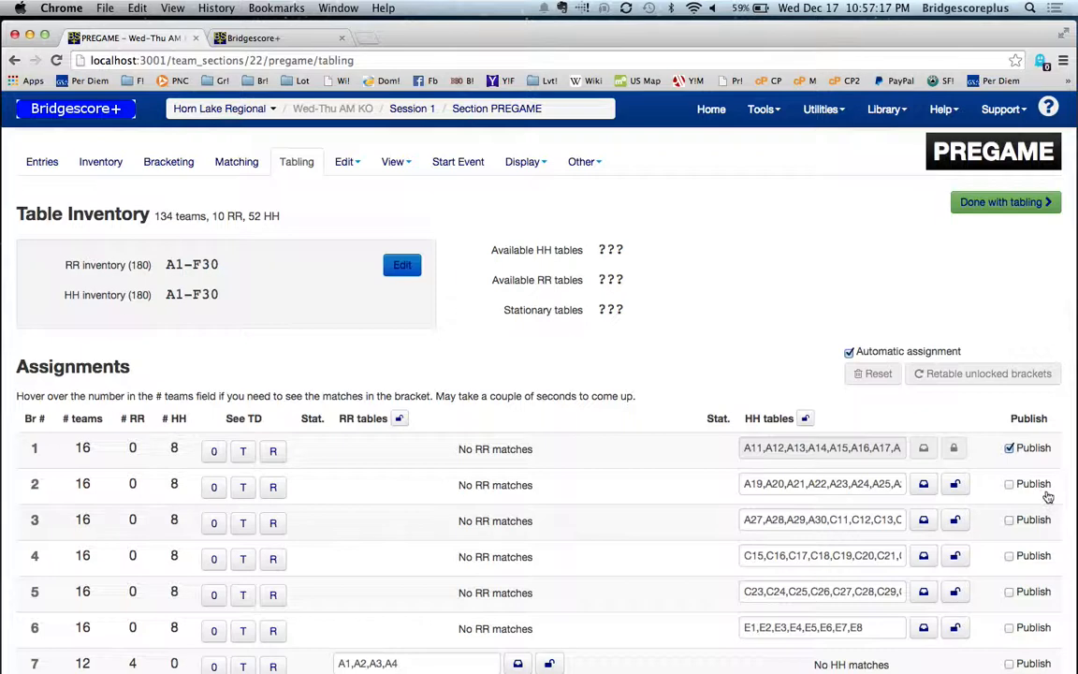
pyautogui.click(1039, 520)
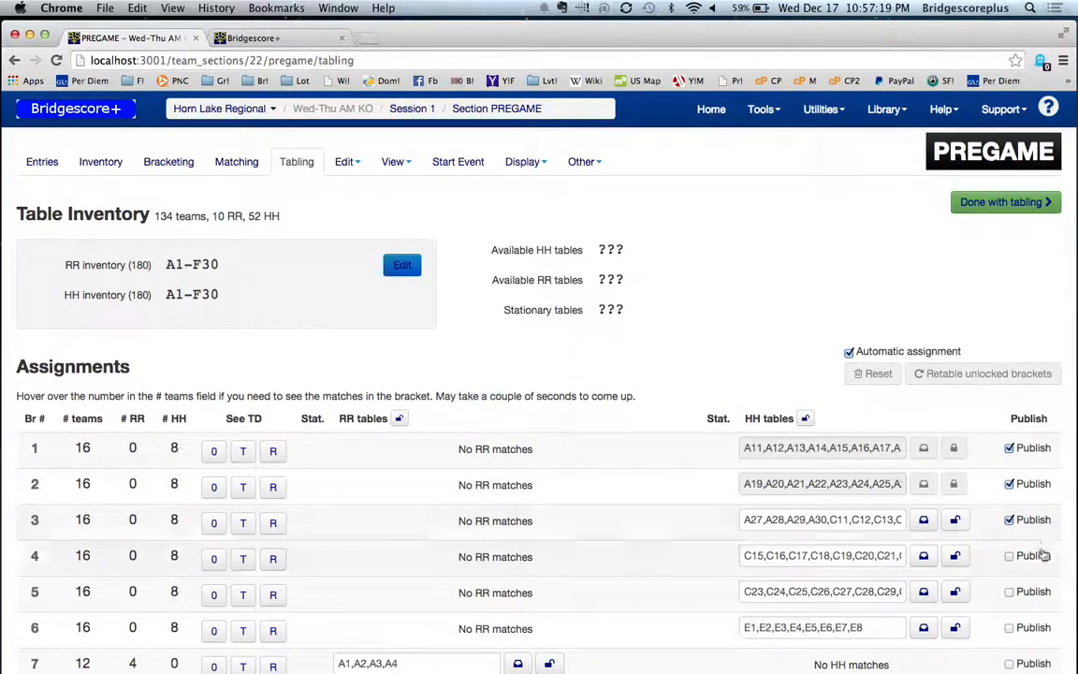
pyautogui.click(1038, 555)
pyautogui.scroll(-3, 1051, 570)
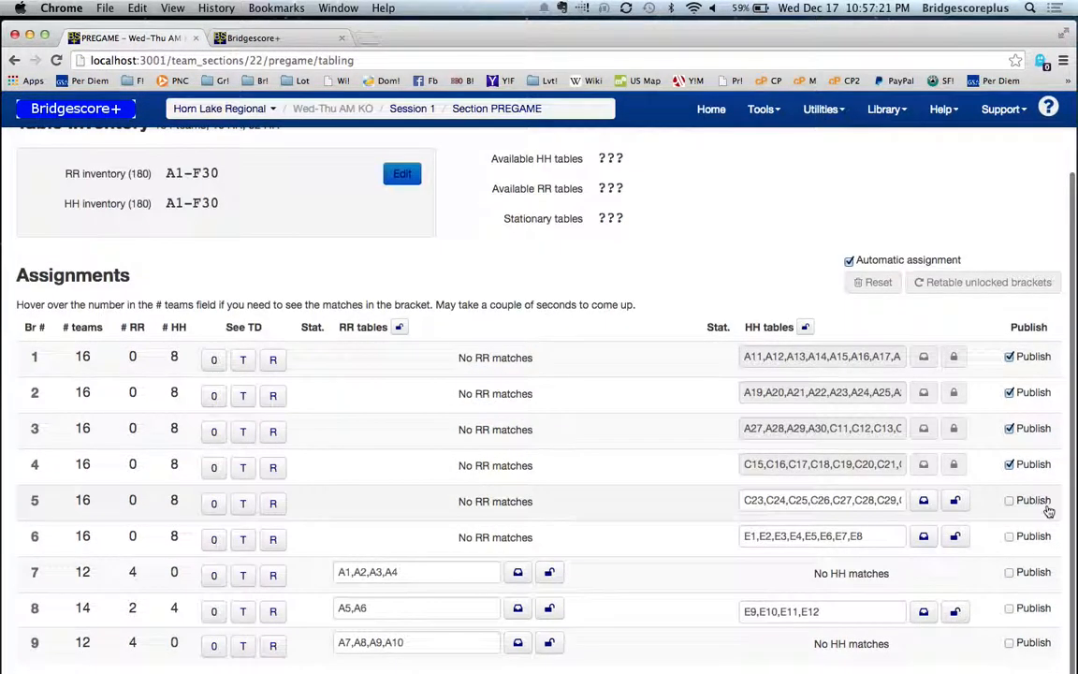
pyautogui.click(1038, 538)
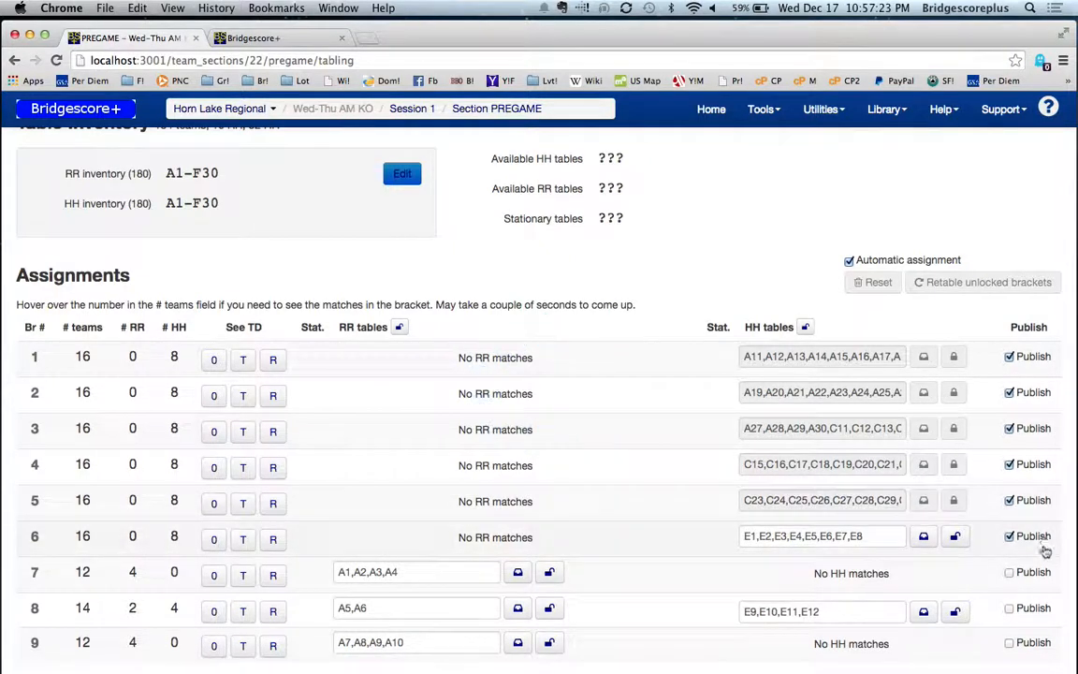
pyautogui.click(1026, 608)
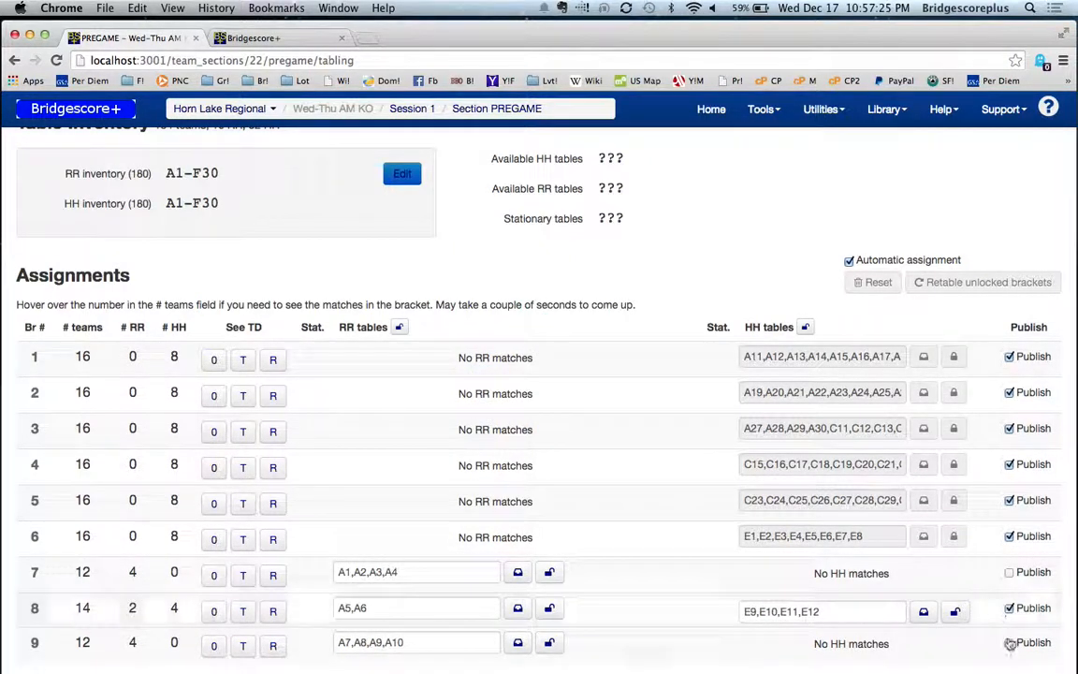
pyautogui.press('super+Tab')
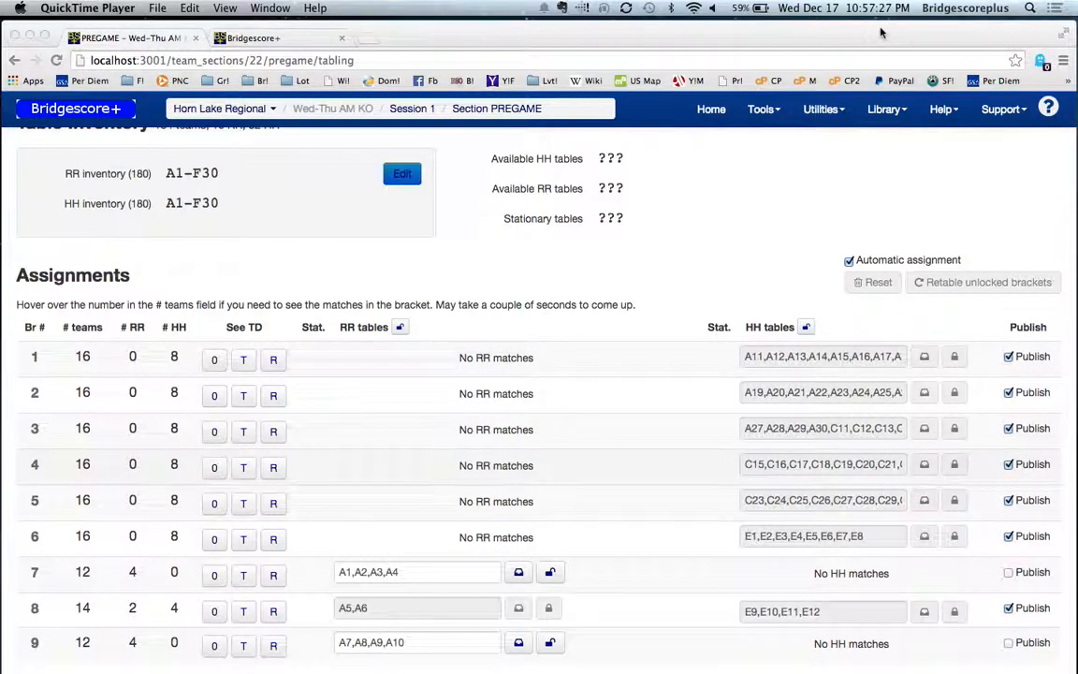
pyautogui.click(1006, 574)
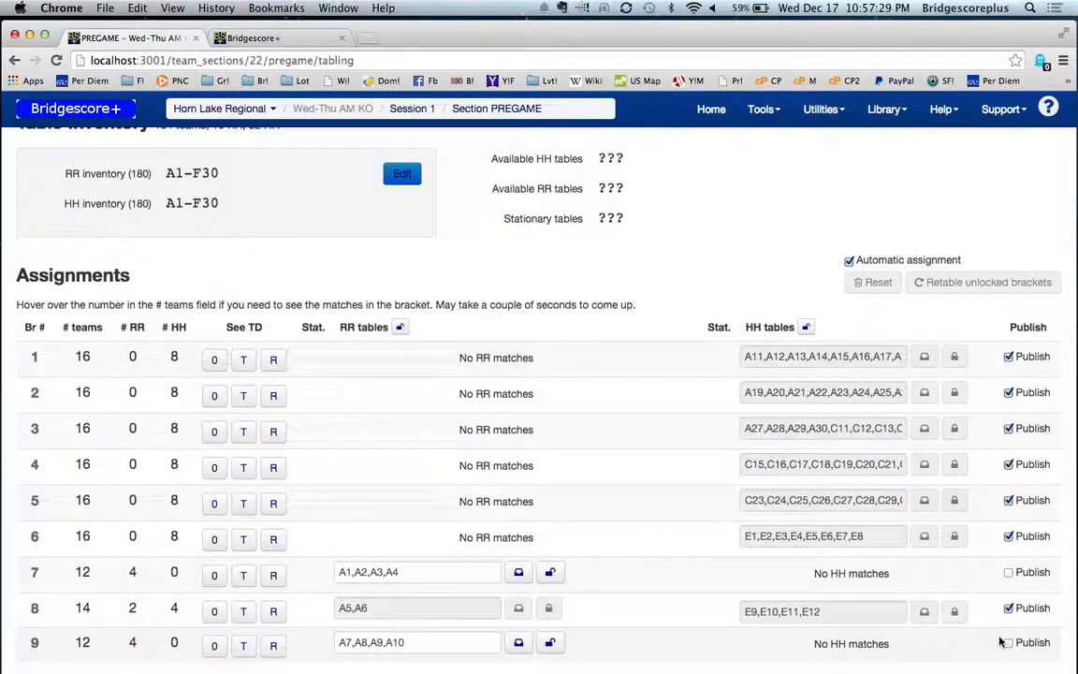
pyautogui.click(1008, 644)
pyautogui.click(1008, 573)
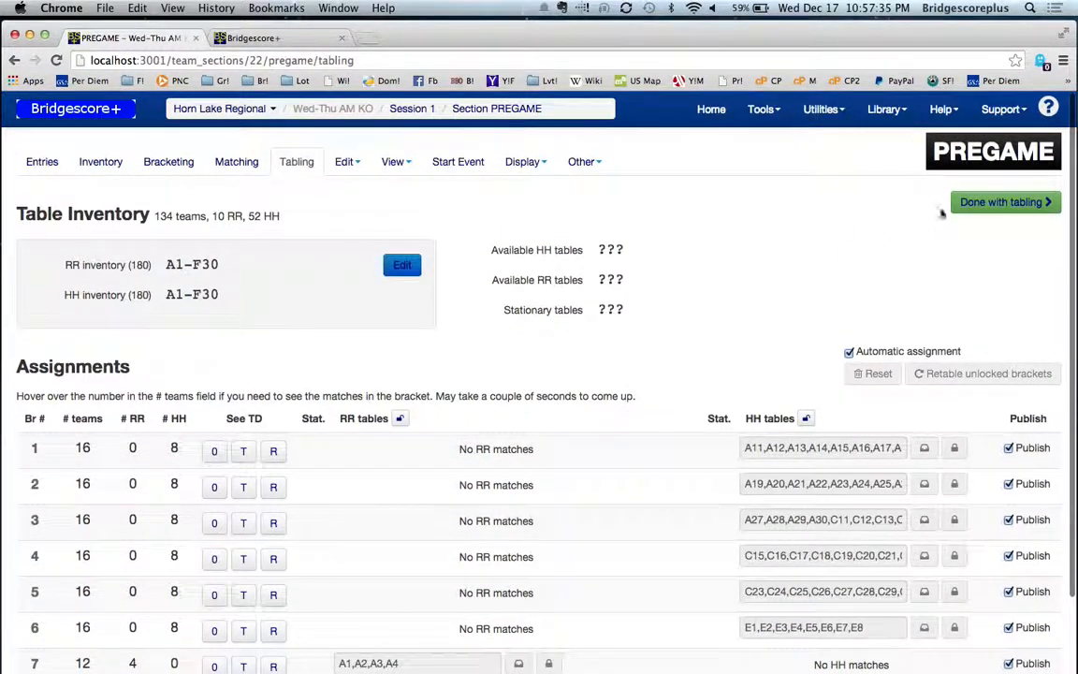
# Step: Finish tabling, view the resulting team assignments list, and go to the Start Event page
pyautogui.click(987, 207)
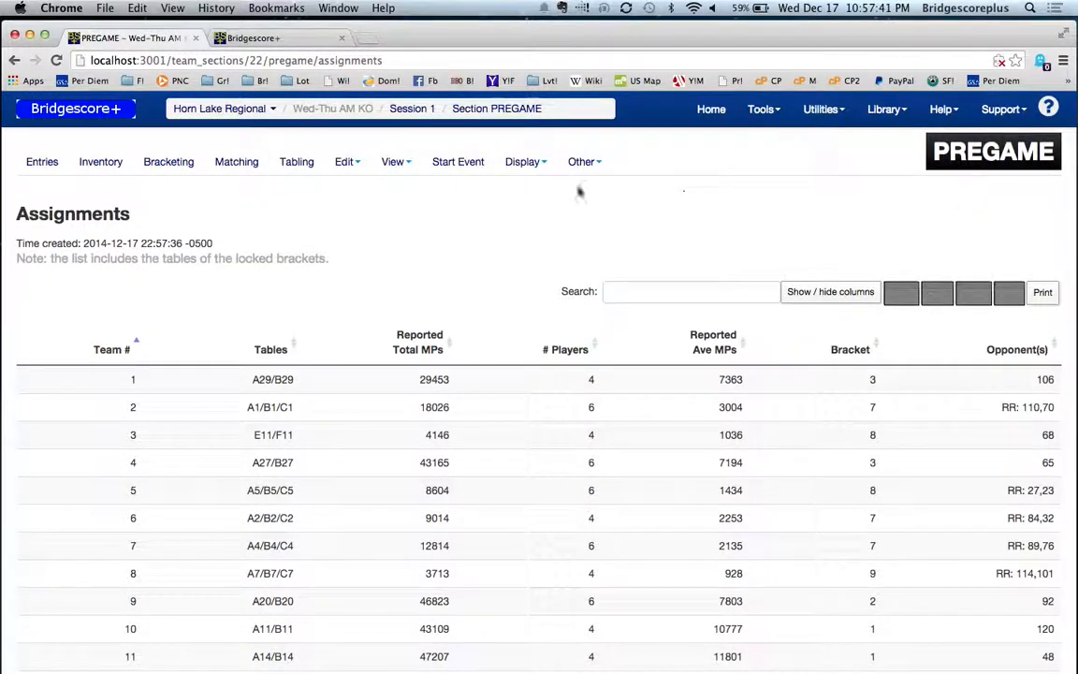
pyautogui.click(473, 167)
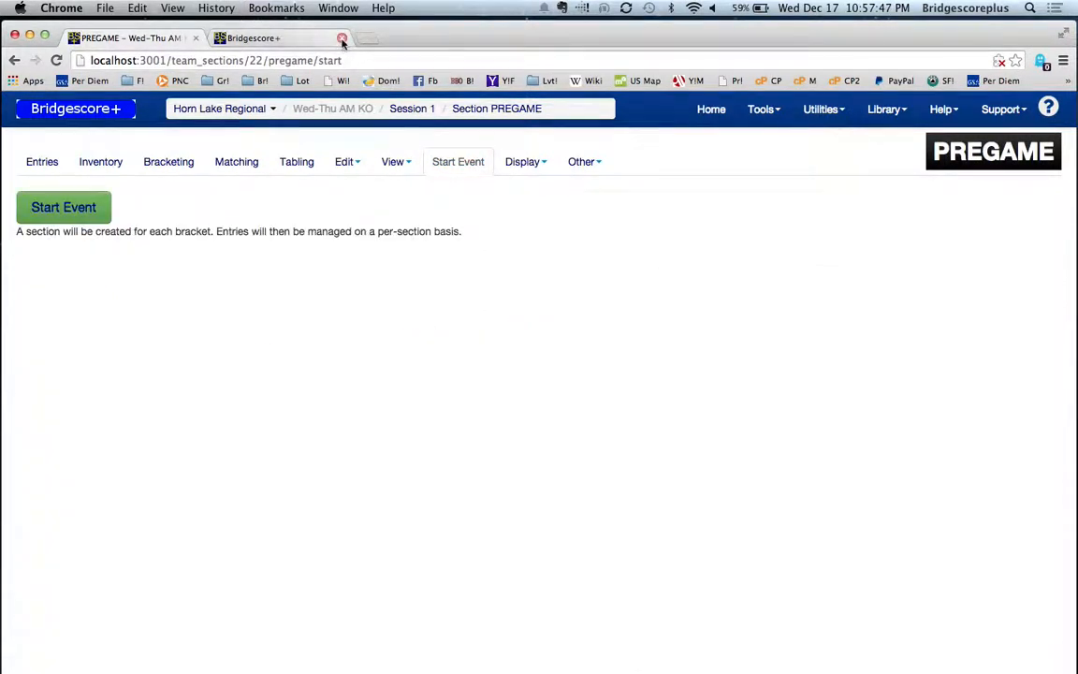
# Step: Close the extra display page, start the event, and open the Names page of section 1
pyautogui.click(342, 39)
pyautogui.click(58, 208)
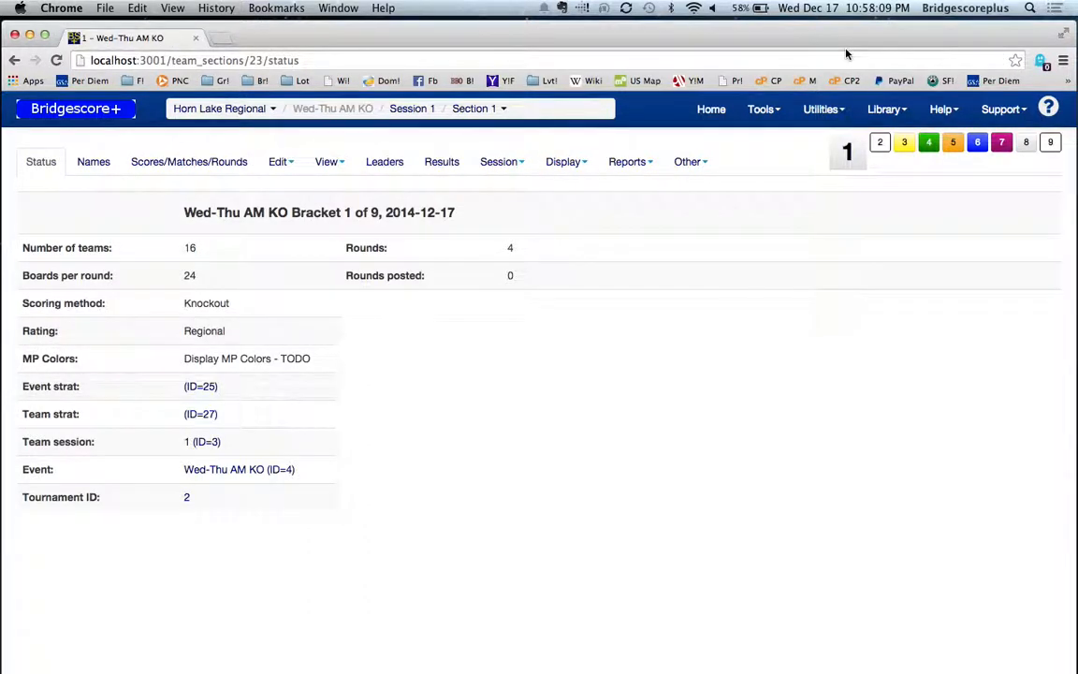
pyautogui.click(102, 166)
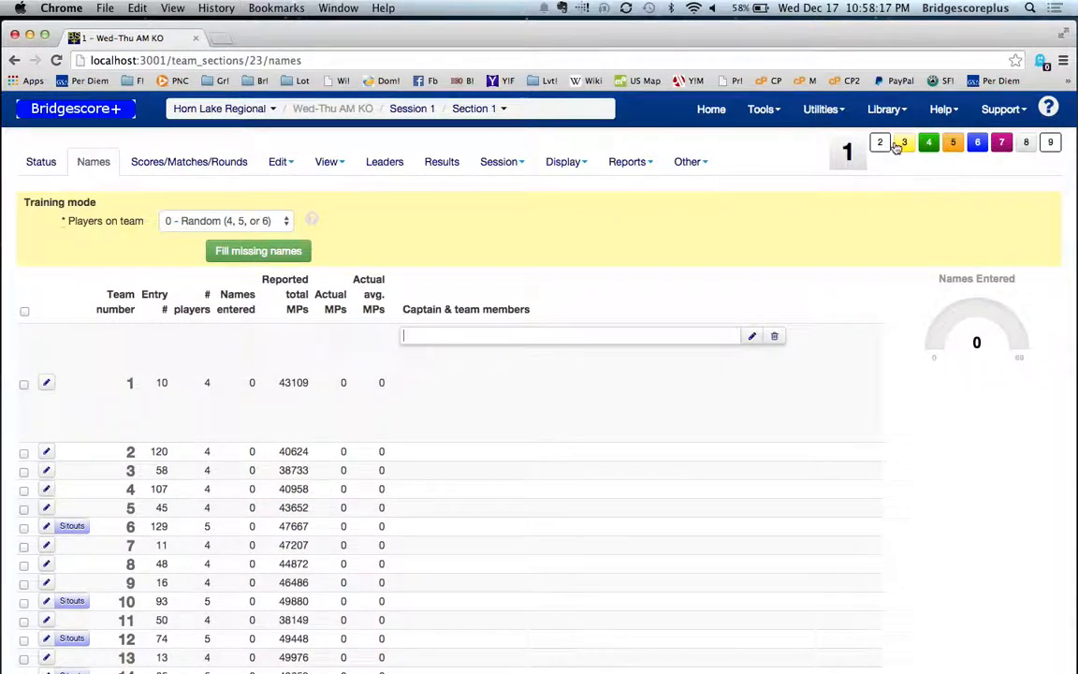
# Step: Open the Names pages of sections 2 through 9, each in its own browser tab
pyautogui.rightClick(879, 150)
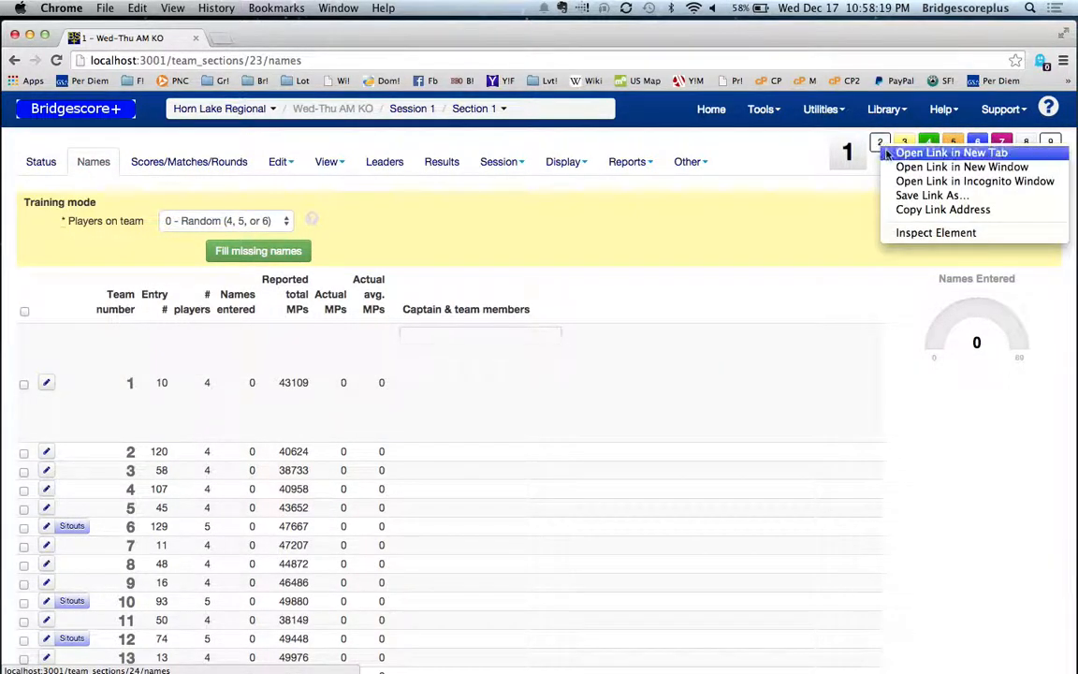
pyautogui.click(896, 150)
pyautogui.rightClick(905, 143)
pyautogui.click(898, 147)
pyautogui.rightClick(926, 144)
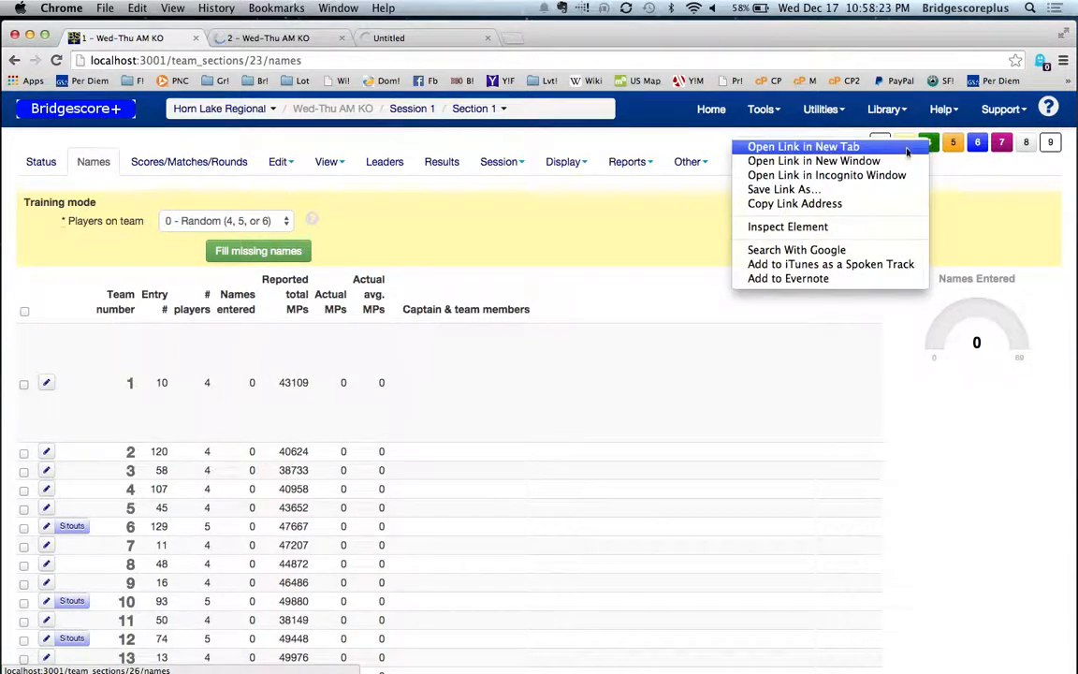
pyautogui.click(903, 147)
pyautogui.rightClick(950, 145)
pyautogui.click(899, 156)
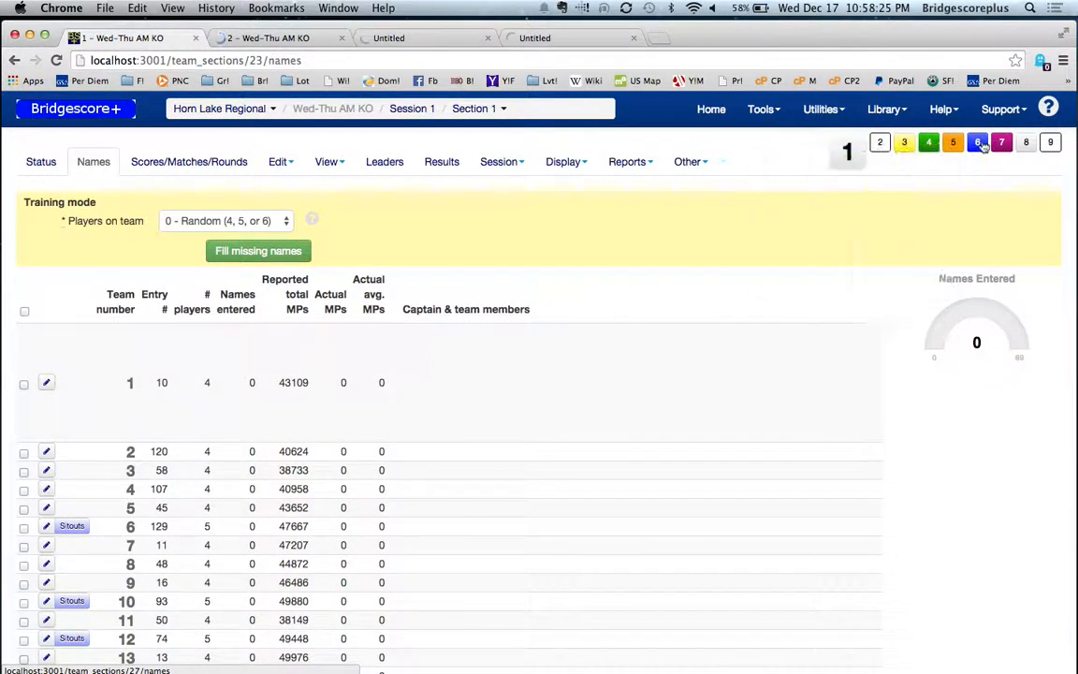
pyautogui.rightClick(979, 142)
pyautogui.click(923, 147)
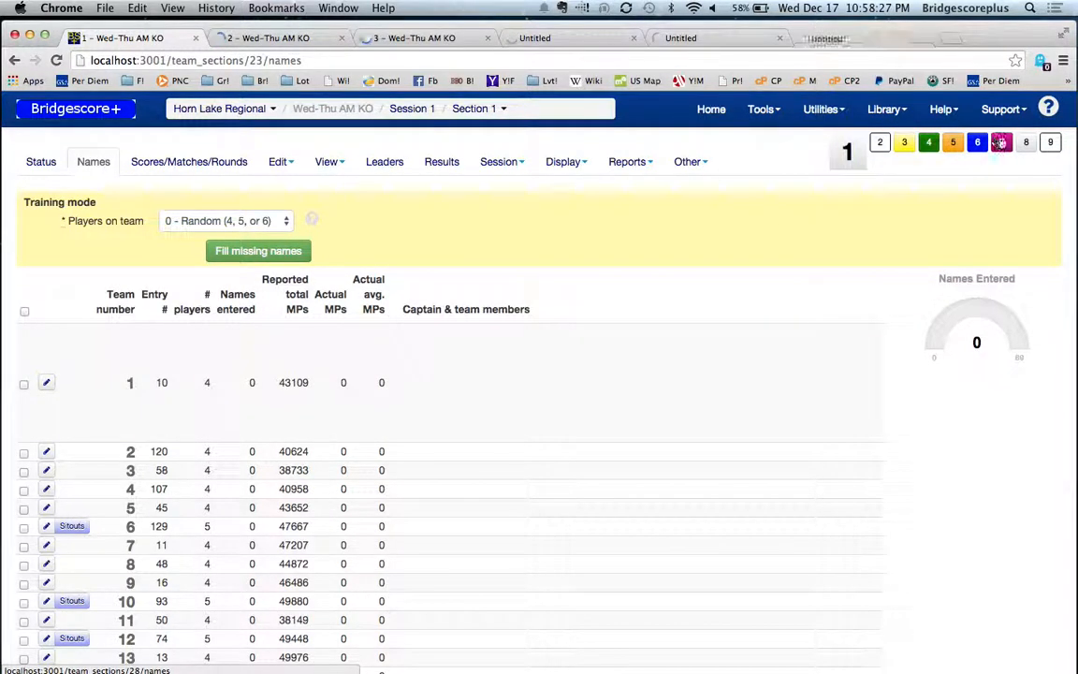
pyautogui.rightClick(999, 140)
pyautogui.click(939, 144)
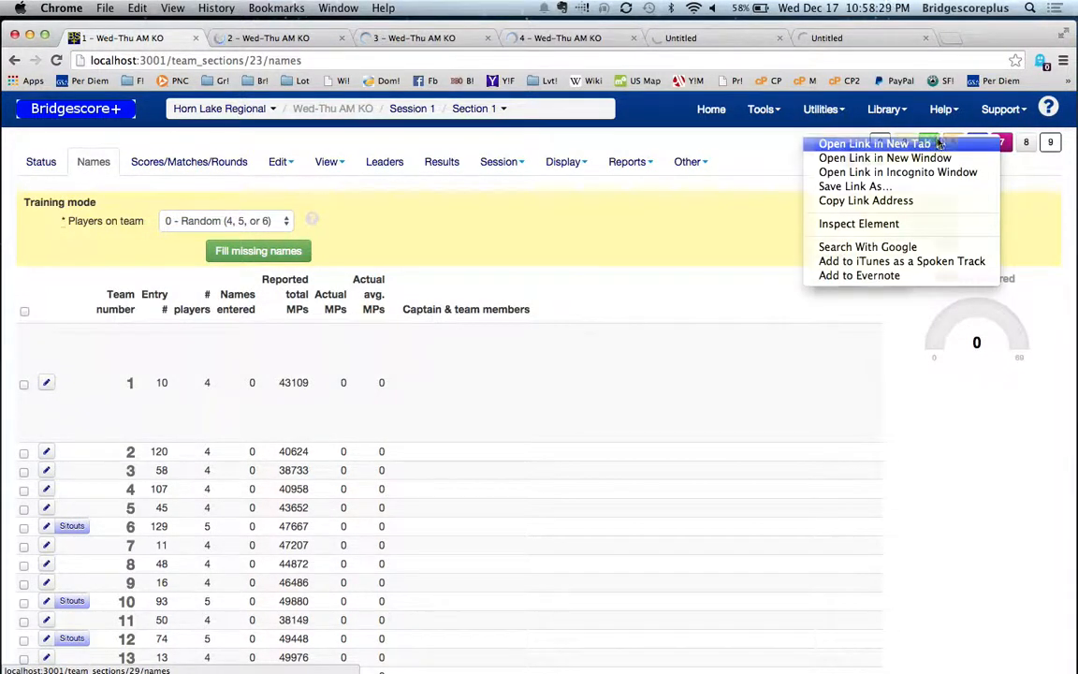
pyautogui.rightClick(1025, 142)
pyautogui.click(926, 143)
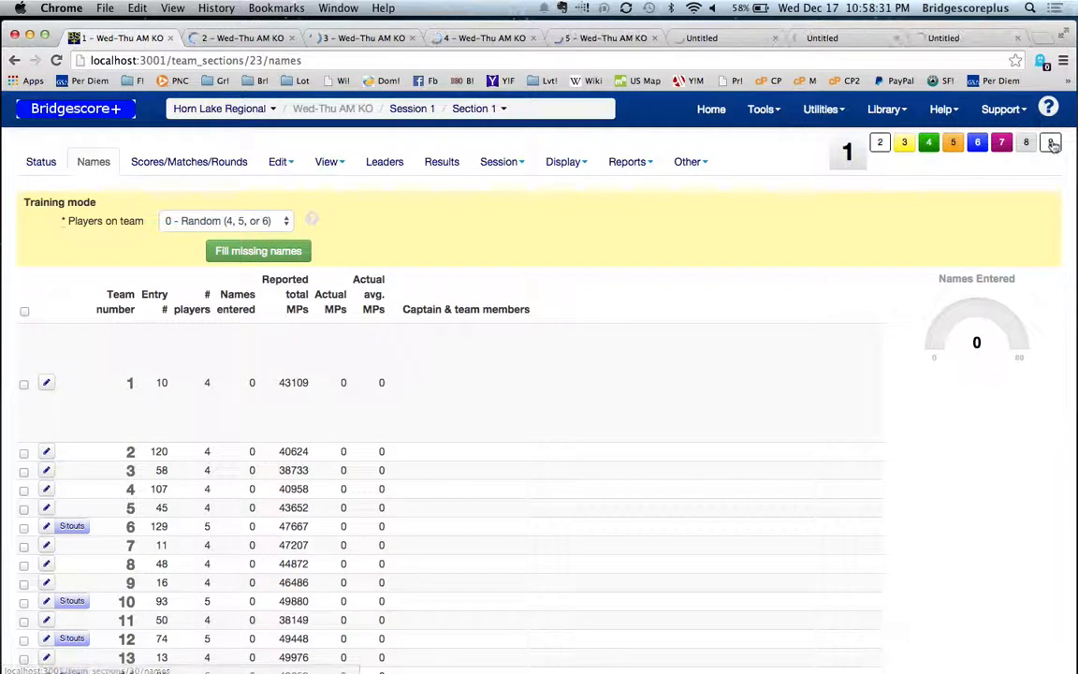
pyautogui.rightClick(1051, 142)
pyautogui.click(912, 139)
pyautogui.click(896, 25)
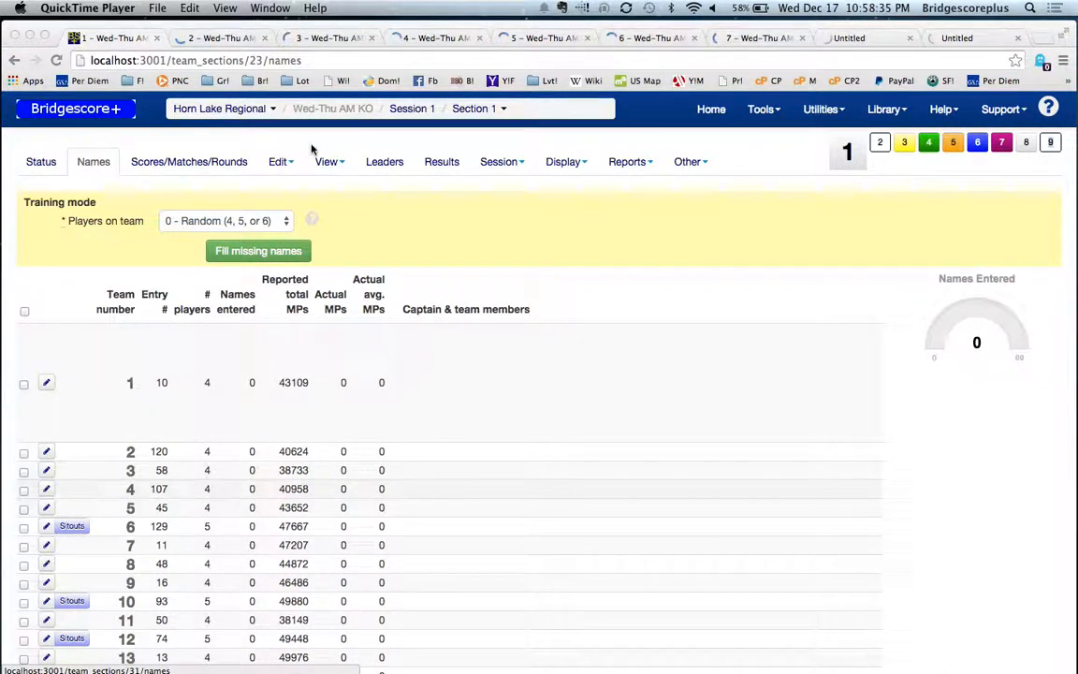
# Step: Enter the captain and the second player of team 1 in section 1, choosing each from the matching player suggestions
pyautogui.click(414, 375)
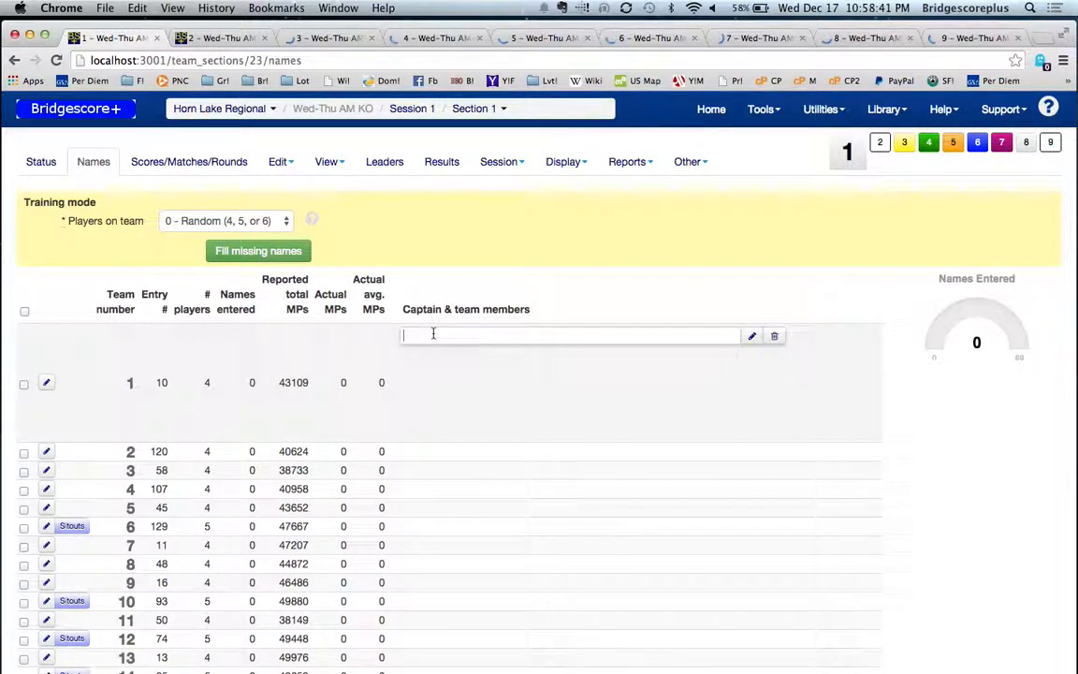
pyautogui.write('Nicolas')
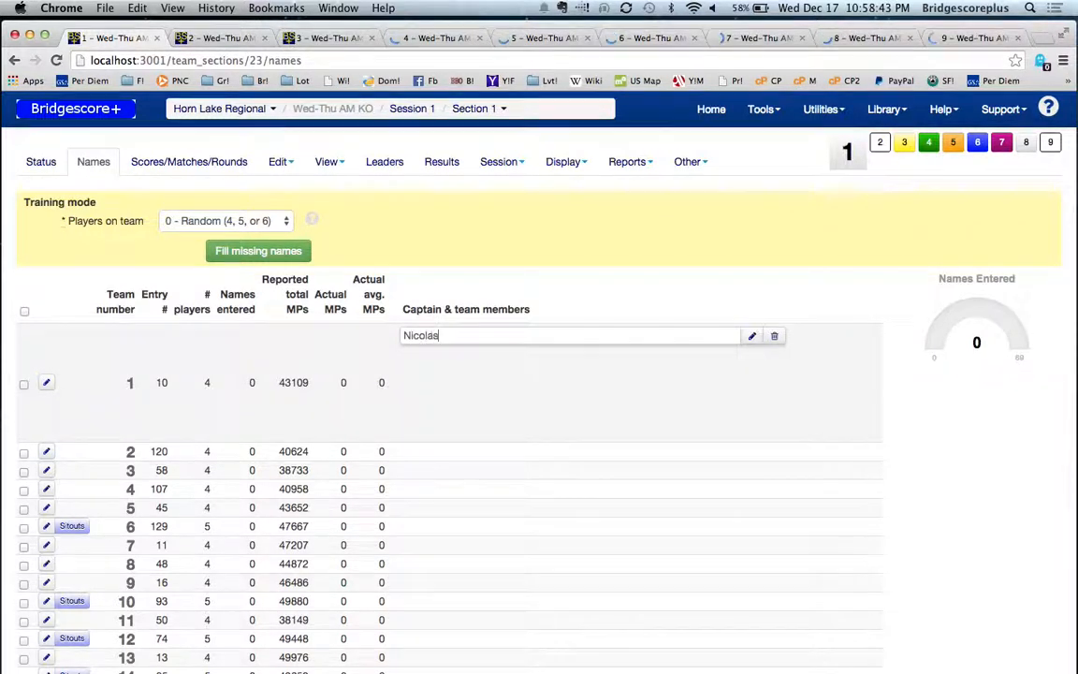
pyautogui.write(' H')
pyautogui.click(445, 356)
pyautogui.press('Return')
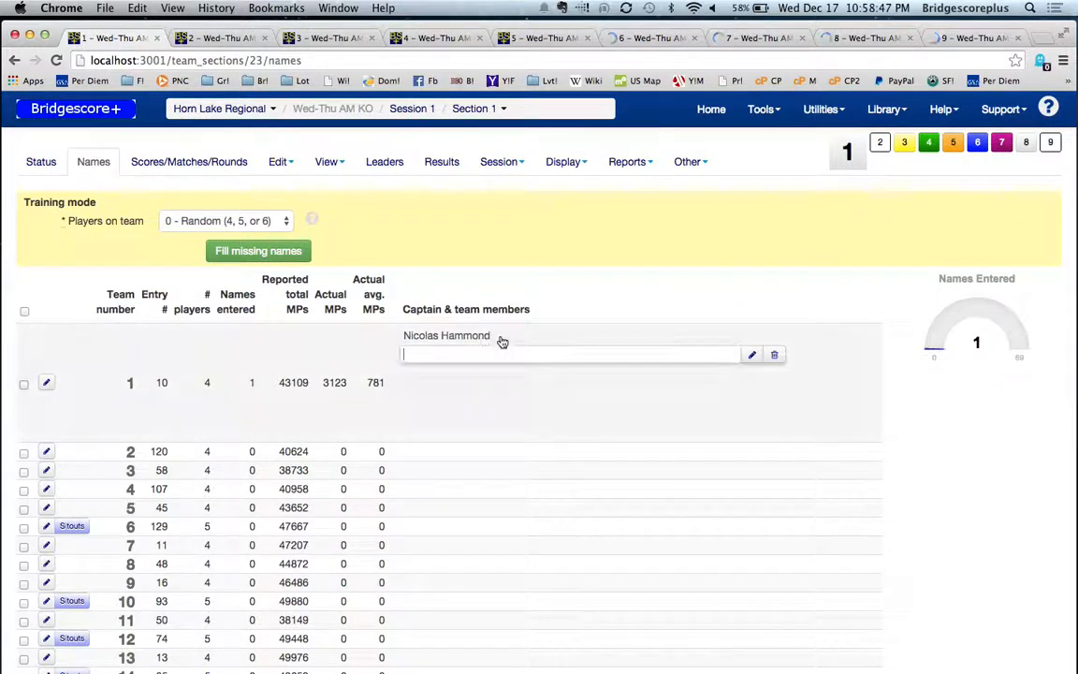
pyautogui.write('Je')
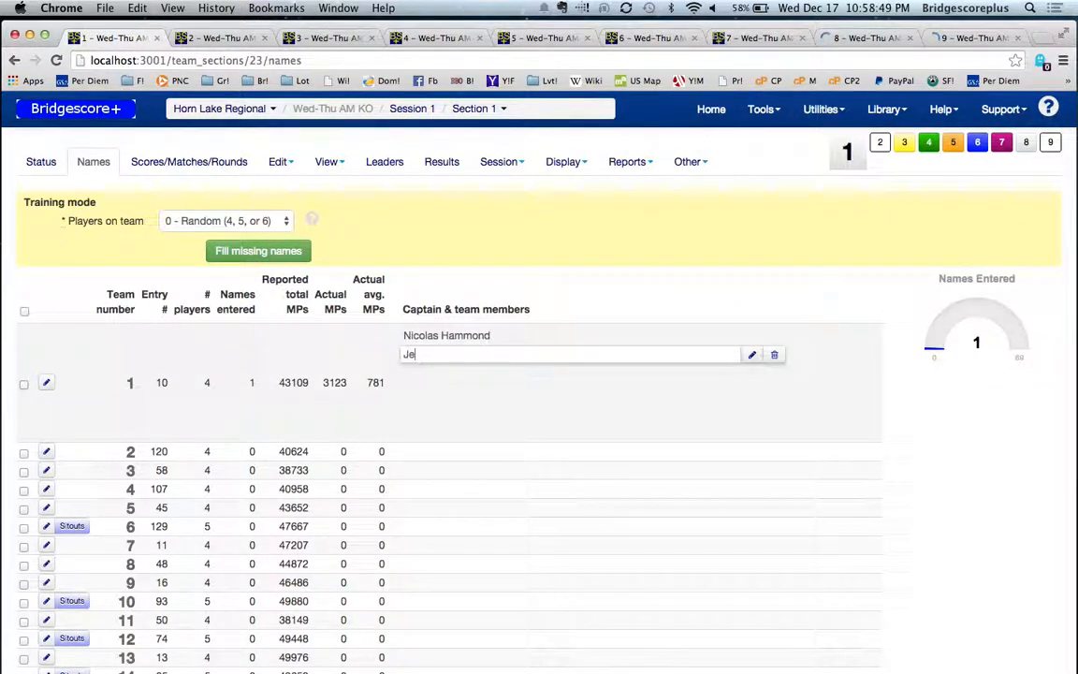
pyautogui.write('ff Me')
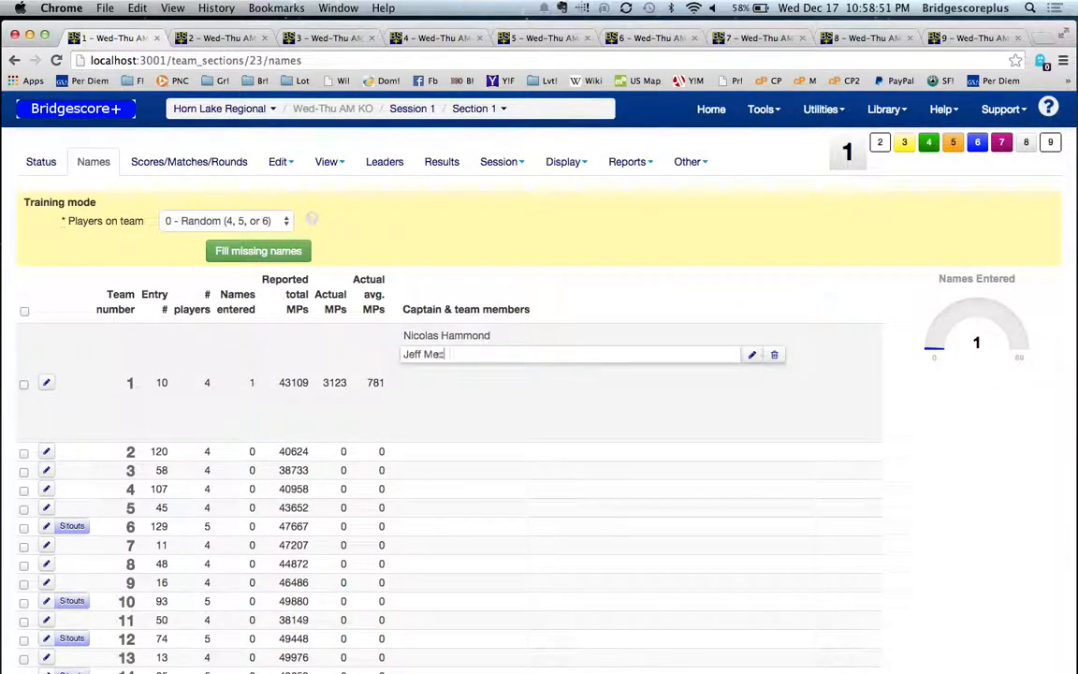
pyautogui.write('cks')
pyautogui.press('Down')
pyautogui.press('Return')
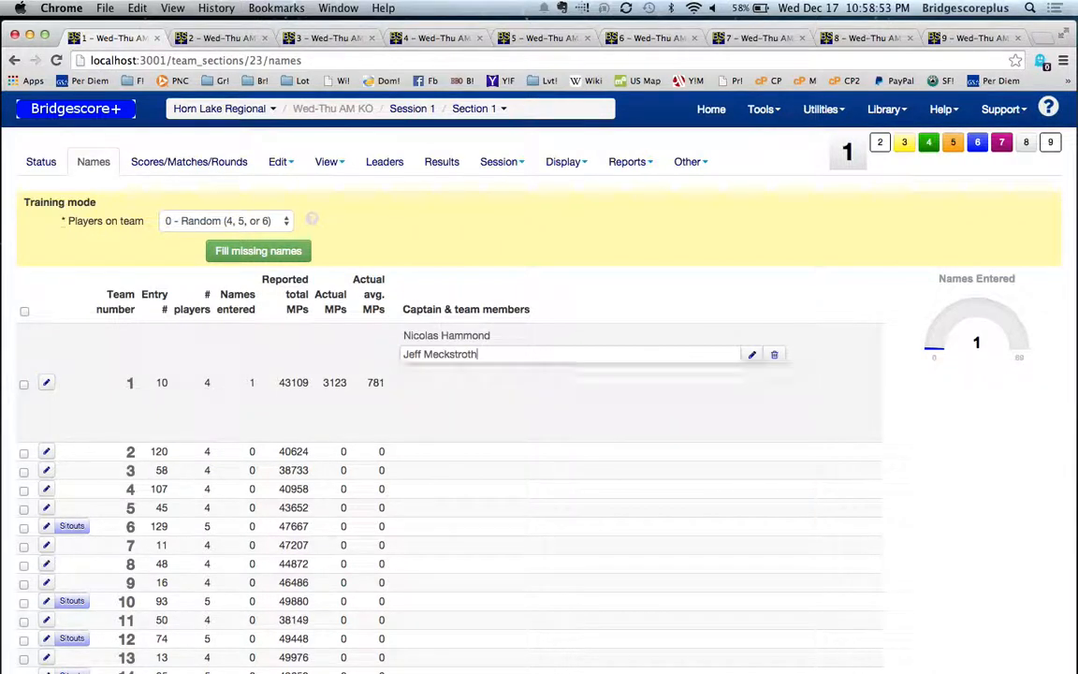
# Step: Add the third and fourth players to team 1 in section 1 from the matching player suggestions
pyautogui.write('Erica Ro')
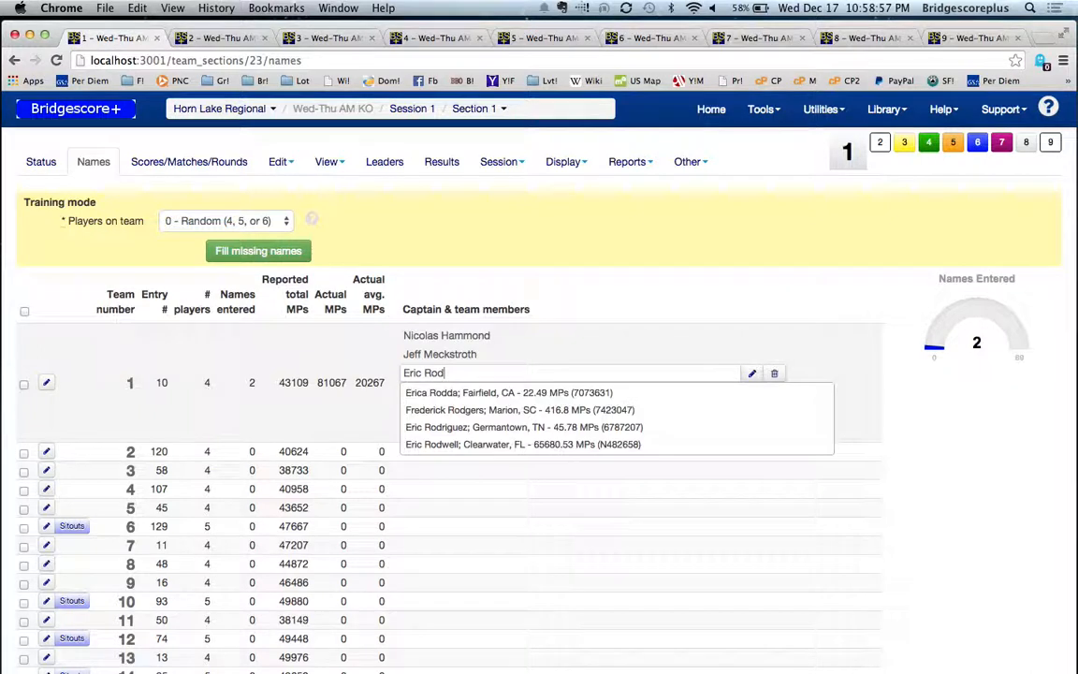
pyautogui.write('dd')
pyautogui.press('Down')
pyautogui.press('Return')
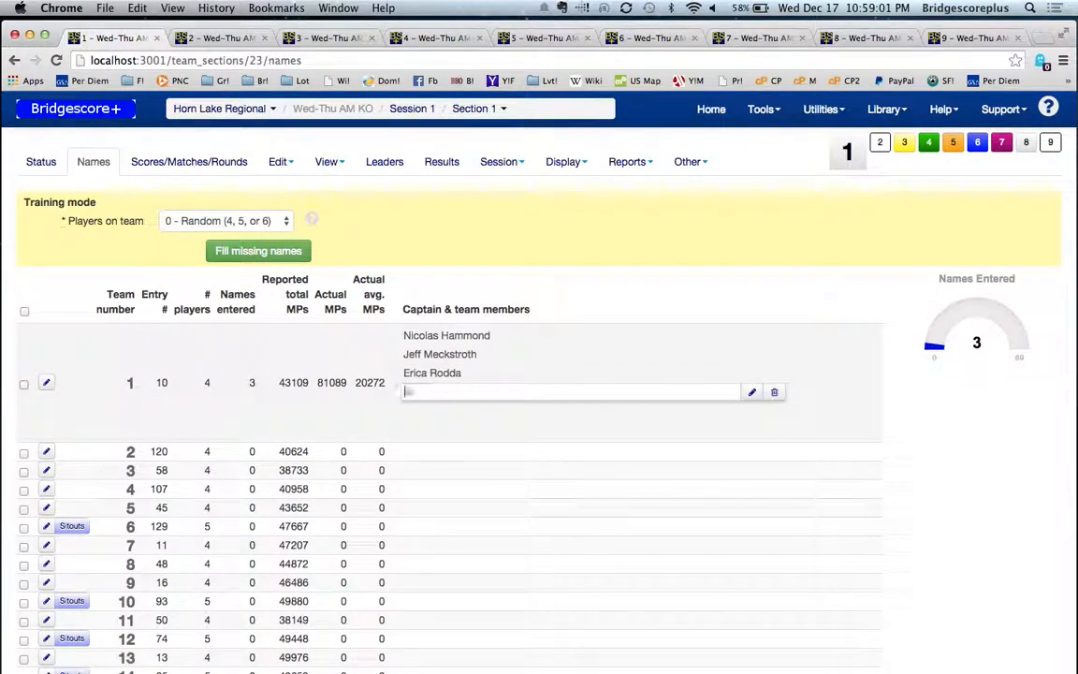
pyautogui.write('Eric Rdo')
pyautogui.press('BackSpace')
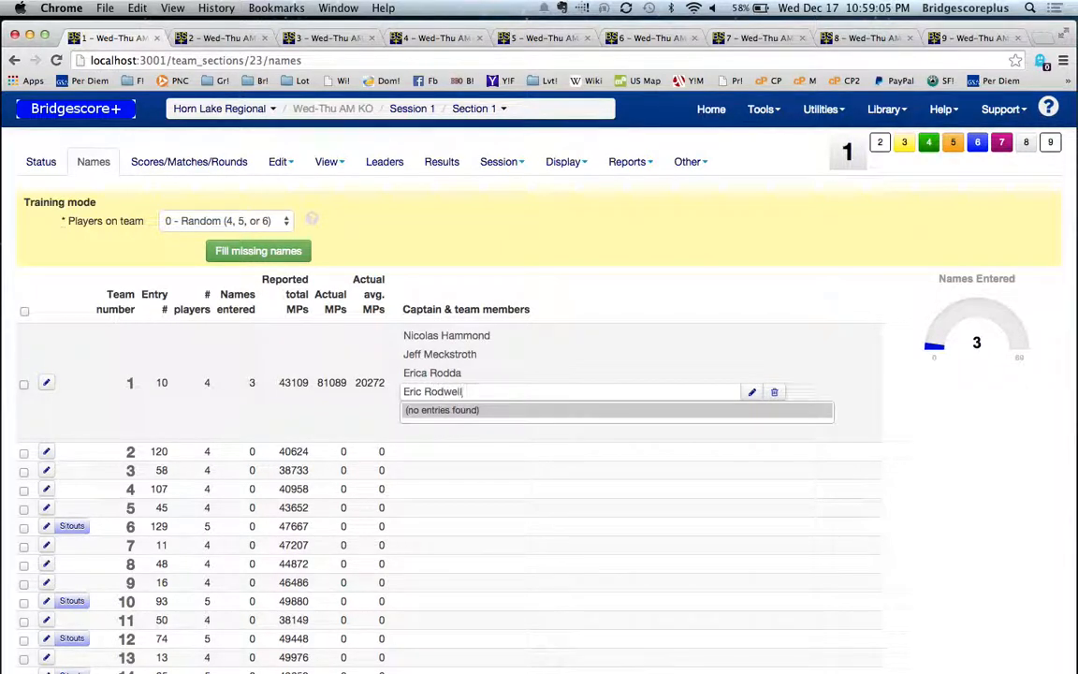
pyautogui.press('Down')
pyautogui.press('Return')
# Step: Fill the missing names in sections 2 through 6 and go to the Names page of section 7
pyautogui.click(208, 38)
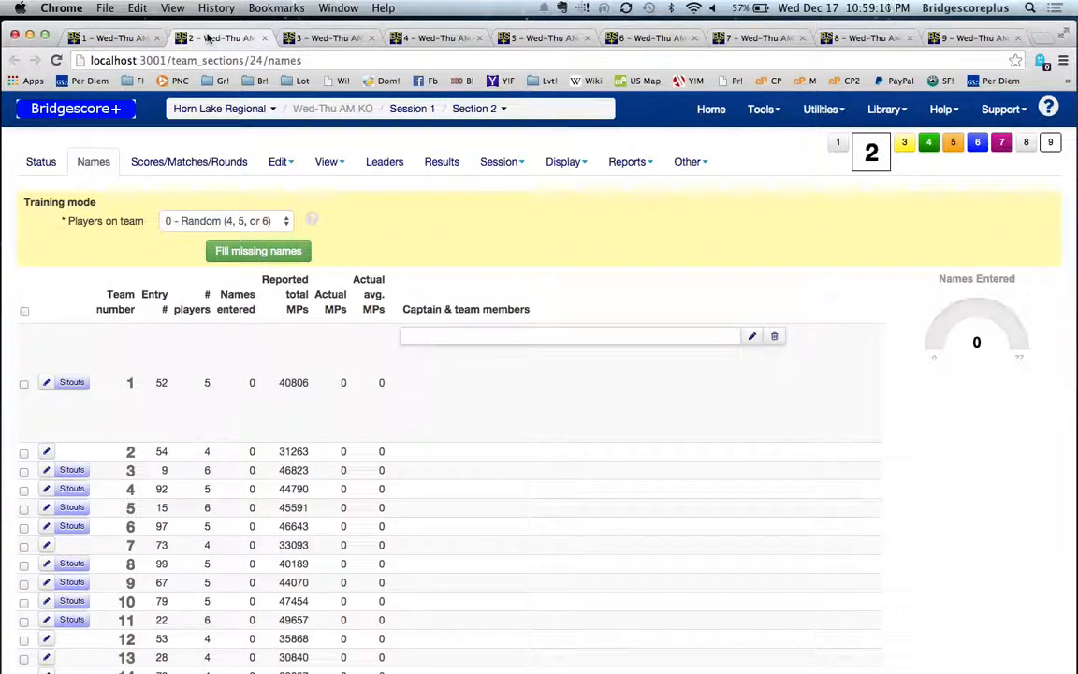
pyautogui.click(224, 249)
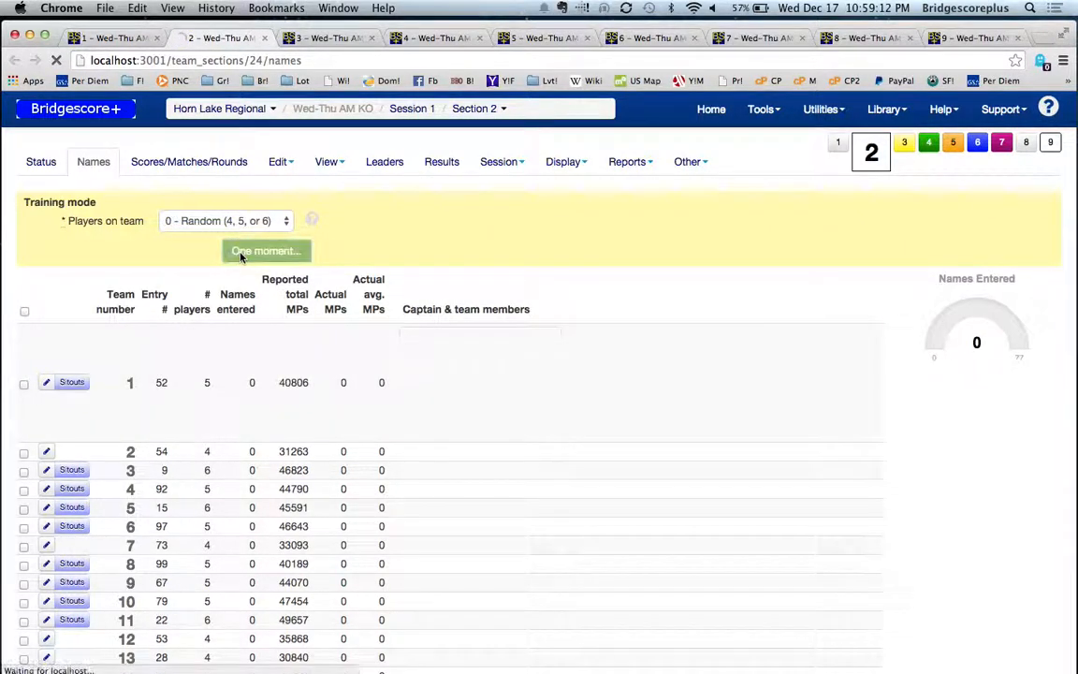
pyautogui.click(335, 40)
pyautogui.click(240, 250)
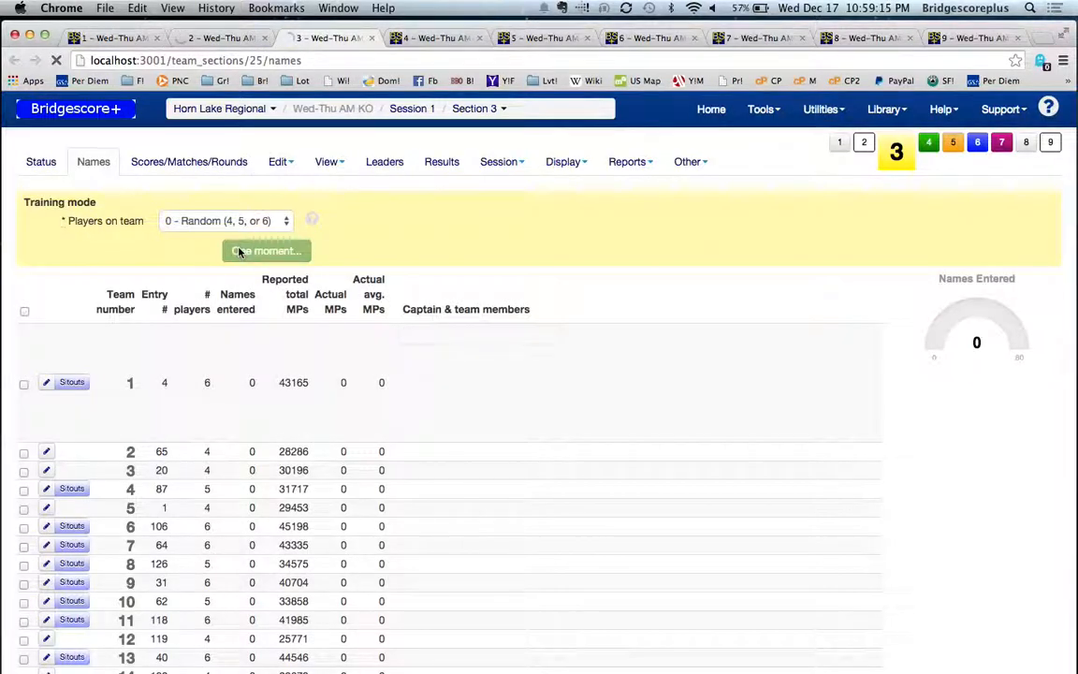
pyautogui.click(424, 49)
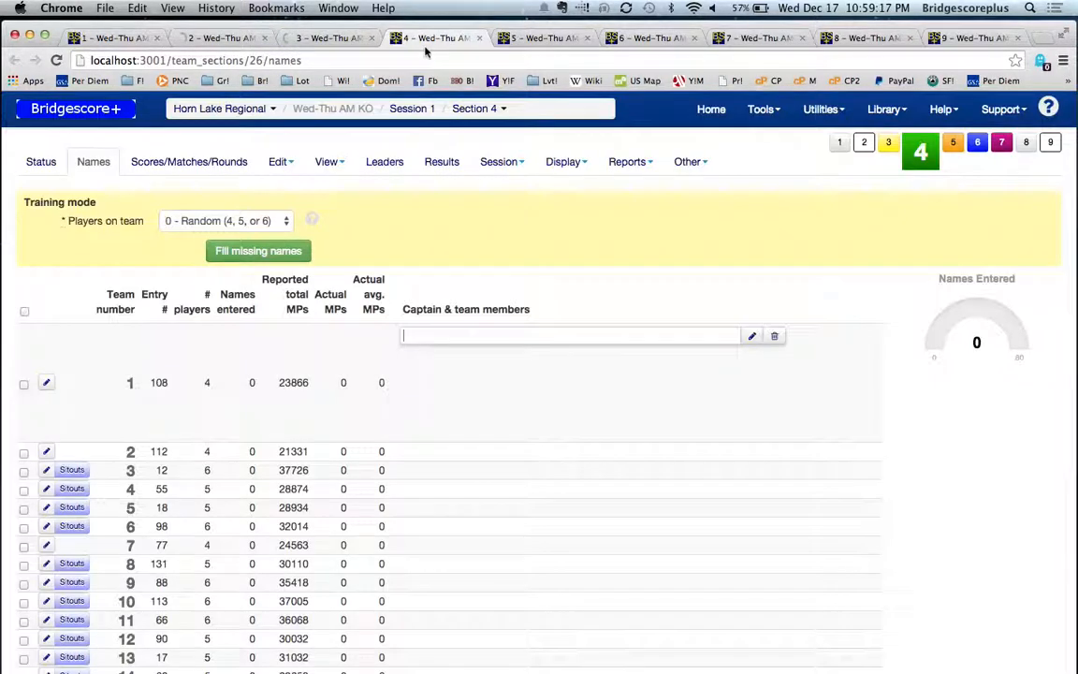
pyautogui.click(264, 249)
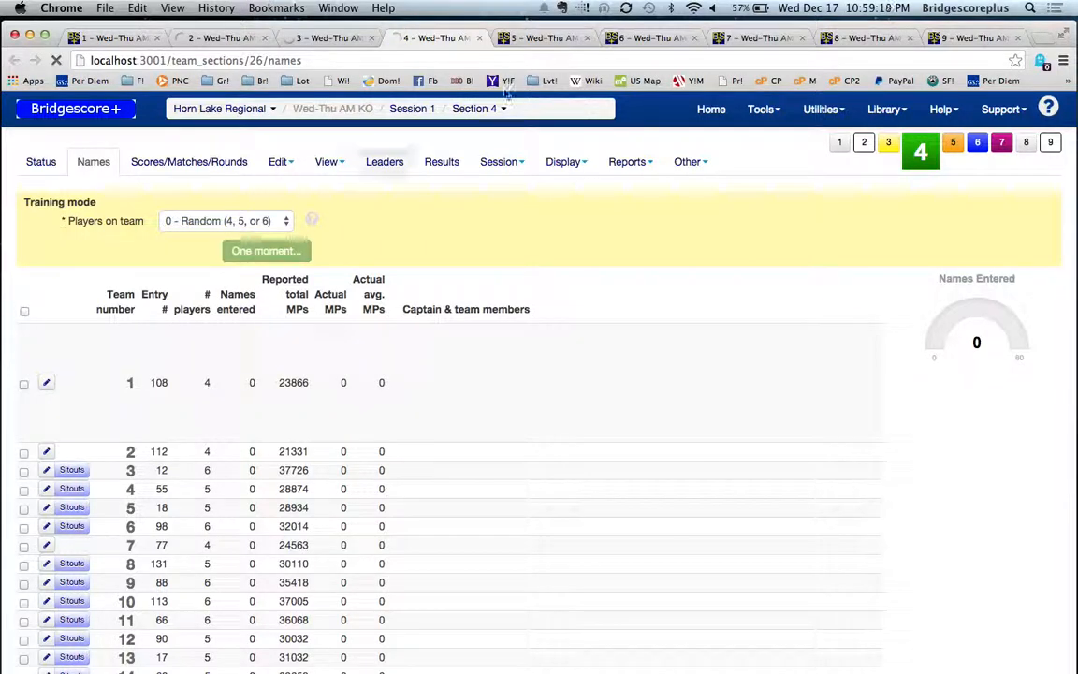
pyautogui.click(539, 41)
pyautogui.click(275, 253)
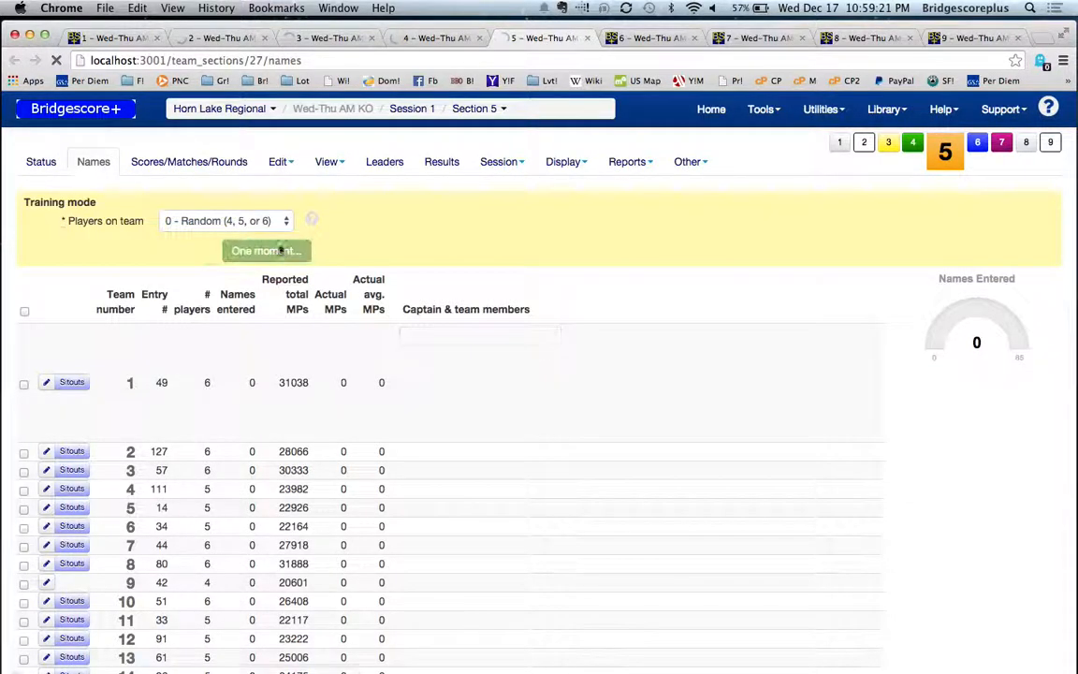
pyautogui.click(623, 38)
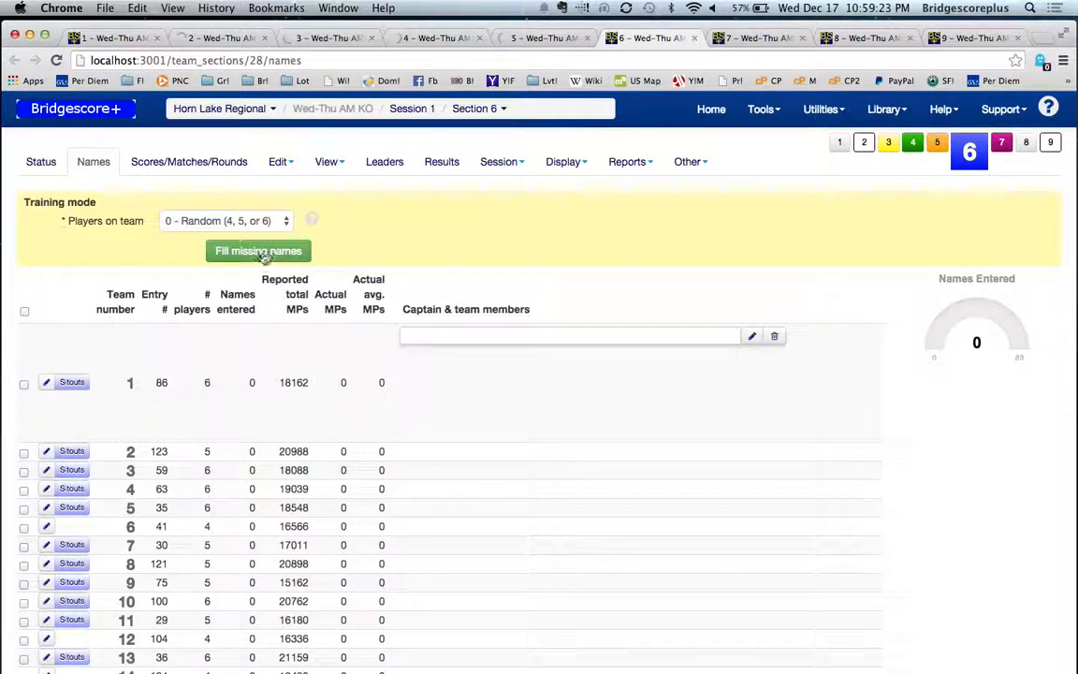
pyautogui.click(262, 249)
pyautogui.click(746, 39)
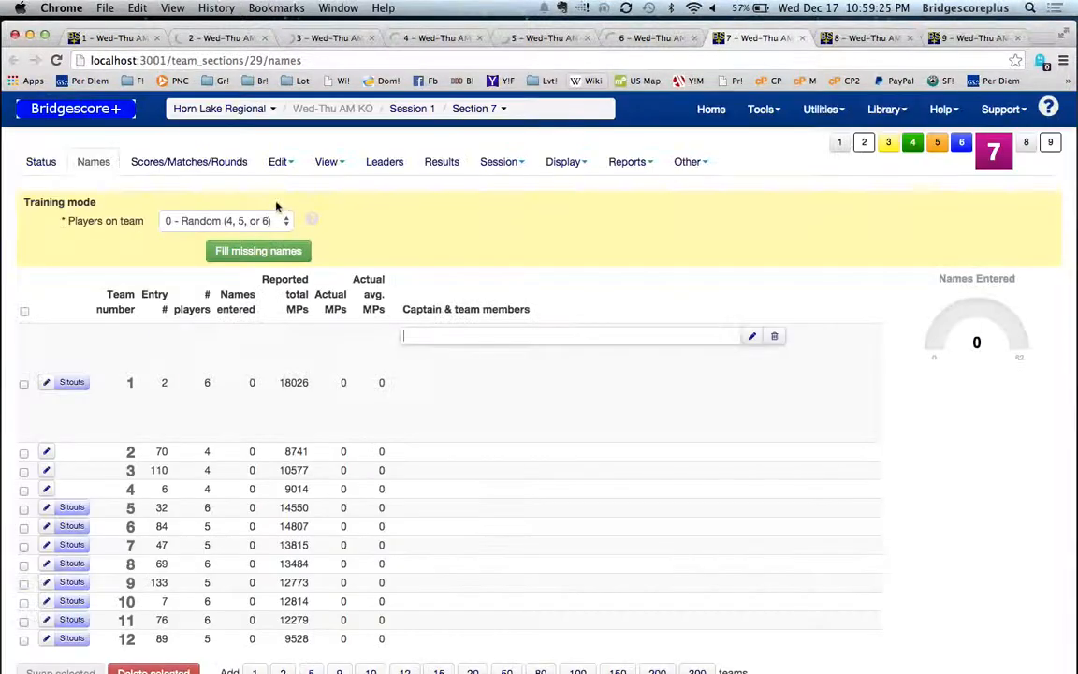
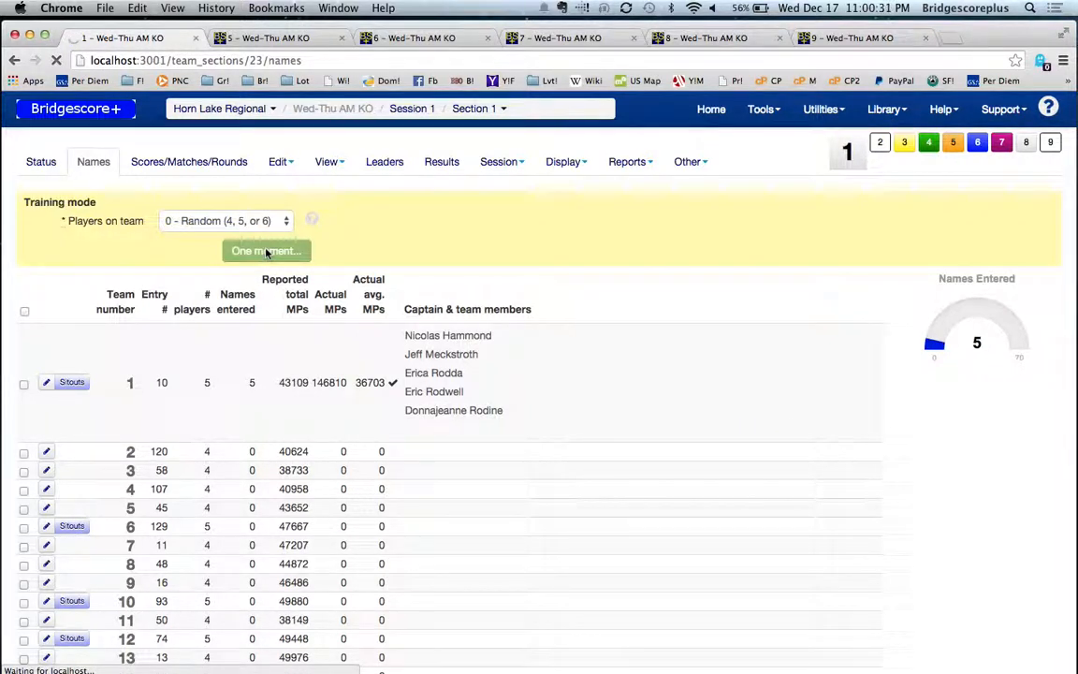
# Step: Create an ACBLscore game file named 17t1.aca from section 1, with all sections written to it
pyautogui.scroll(-3, 573, 400)
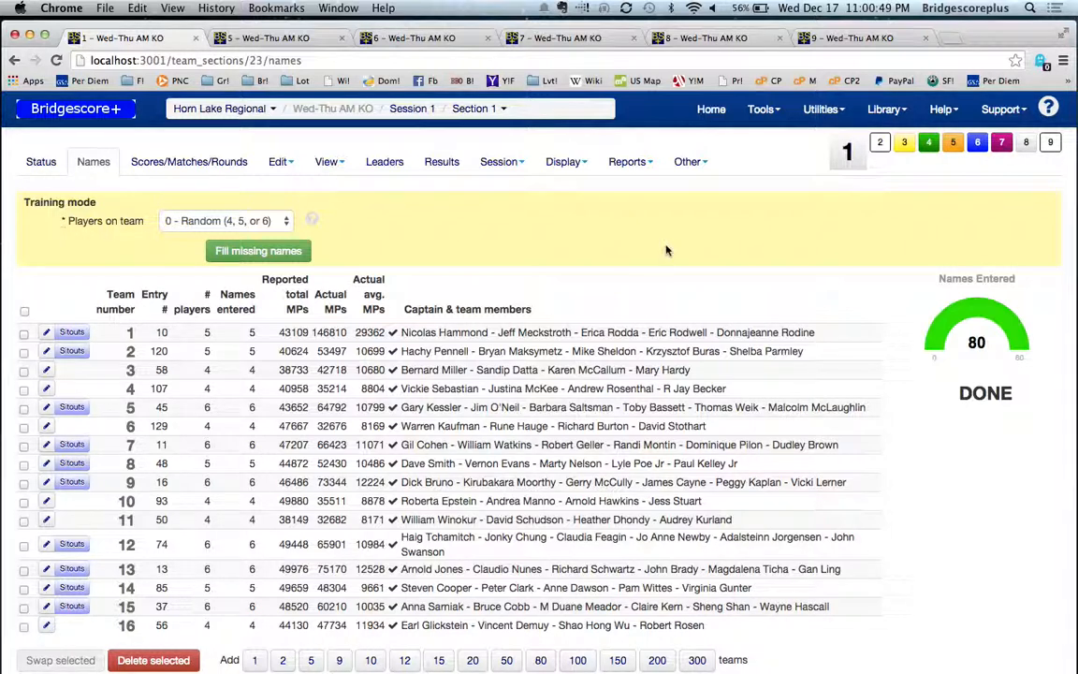
pyautogui.click(697, 161)
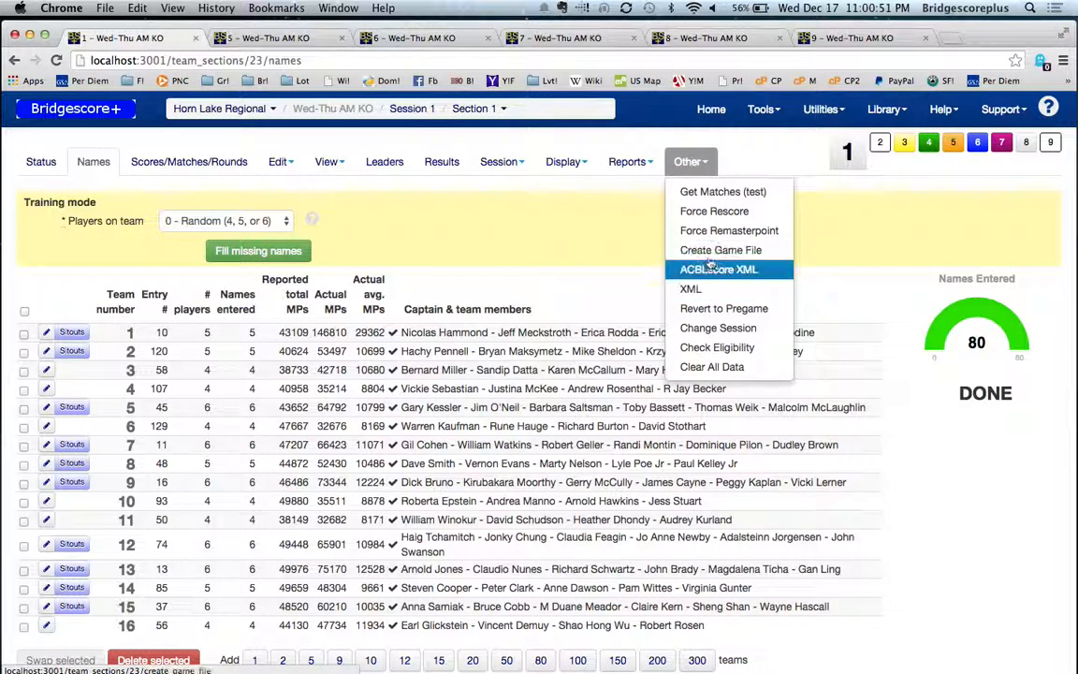
pyautogui.click(711, 251)
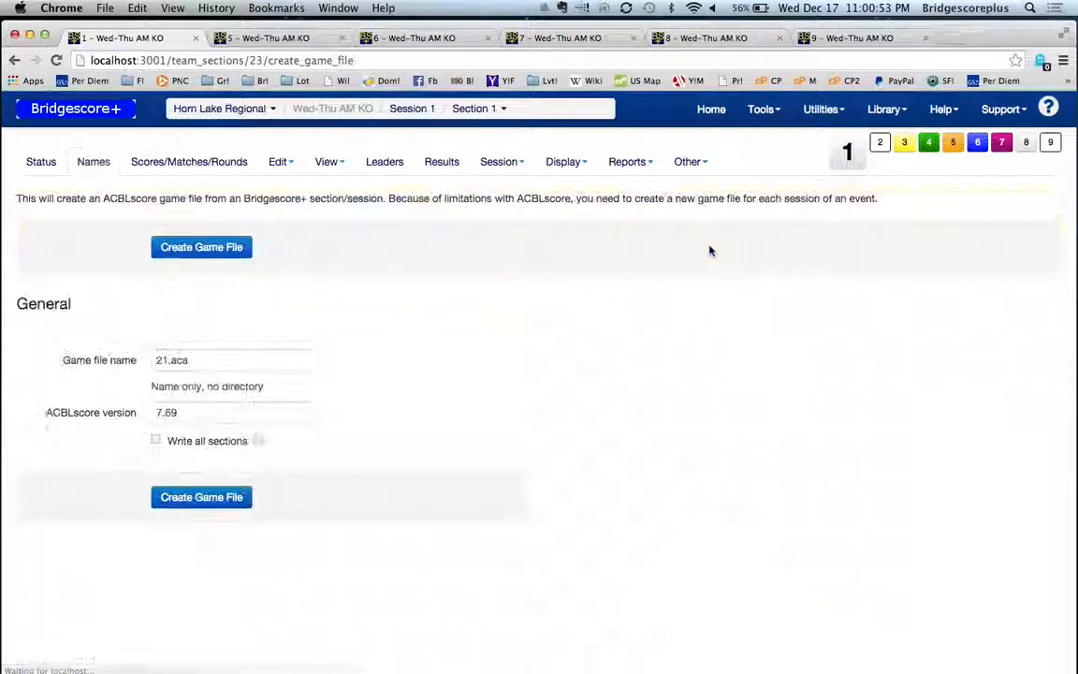
pyautogui.moveTo(166, 365); pyautogui.dragTo(138, 365)
pyautogui.write('17')
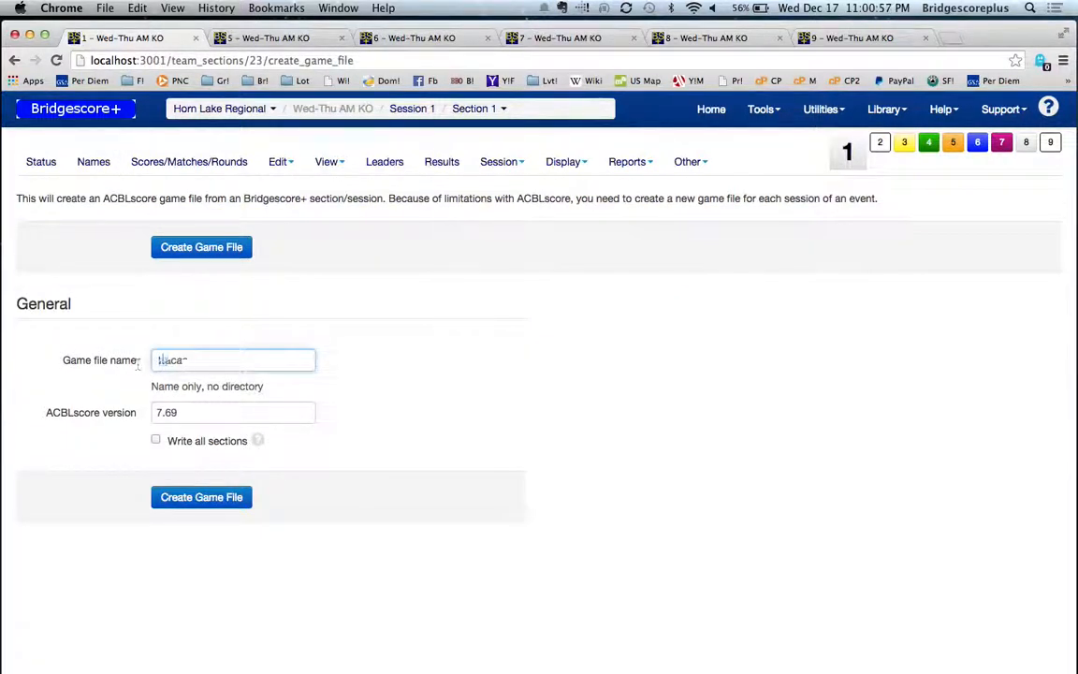
pyautogui.write('t1')
pyautogui.click(157, 442)
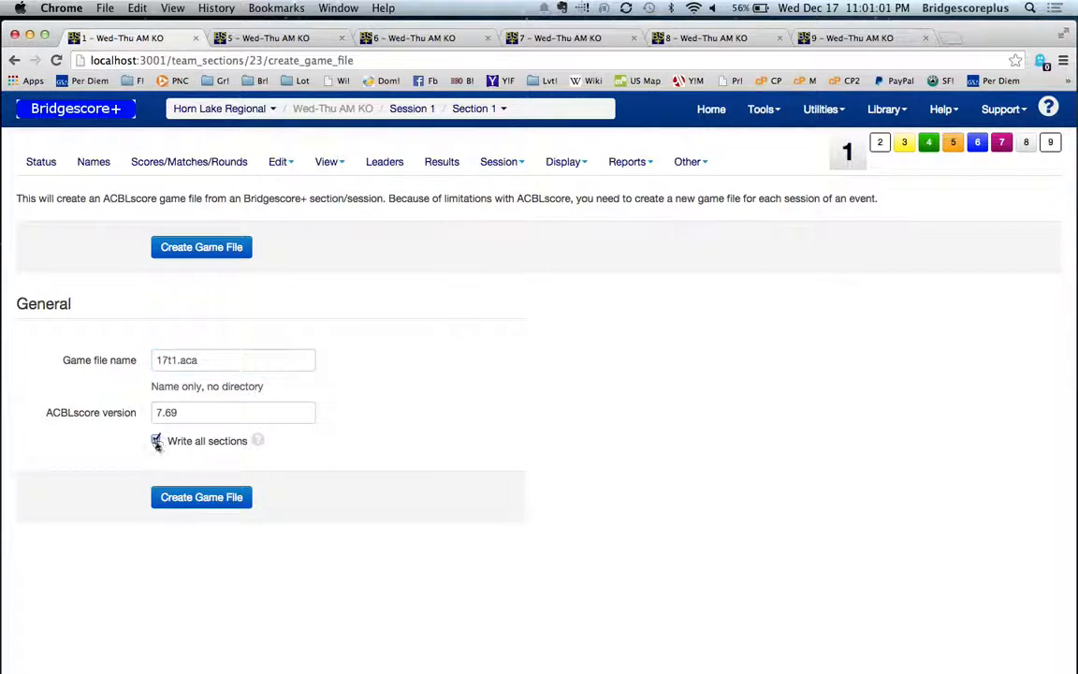
pyautogui.click(204, 498)
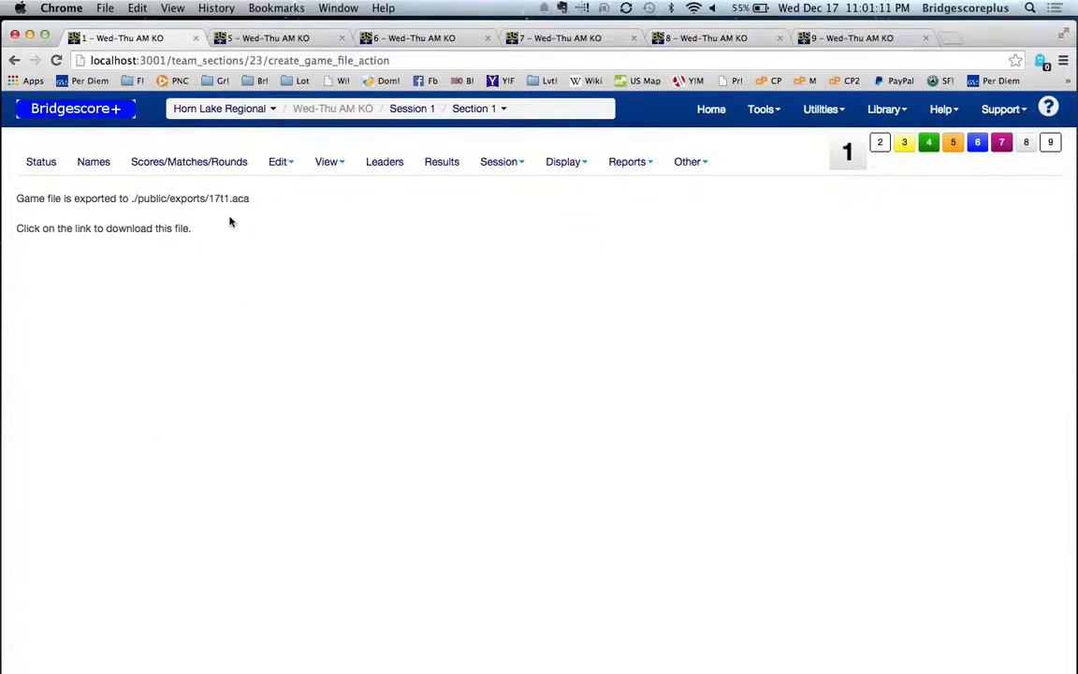
# Step: Switch to the Terminal in the exports folder and copy 17t1.aca to ~/Shared
pyautogui.moveTo(56, 35); pyautogui.dragTo(404, 71)
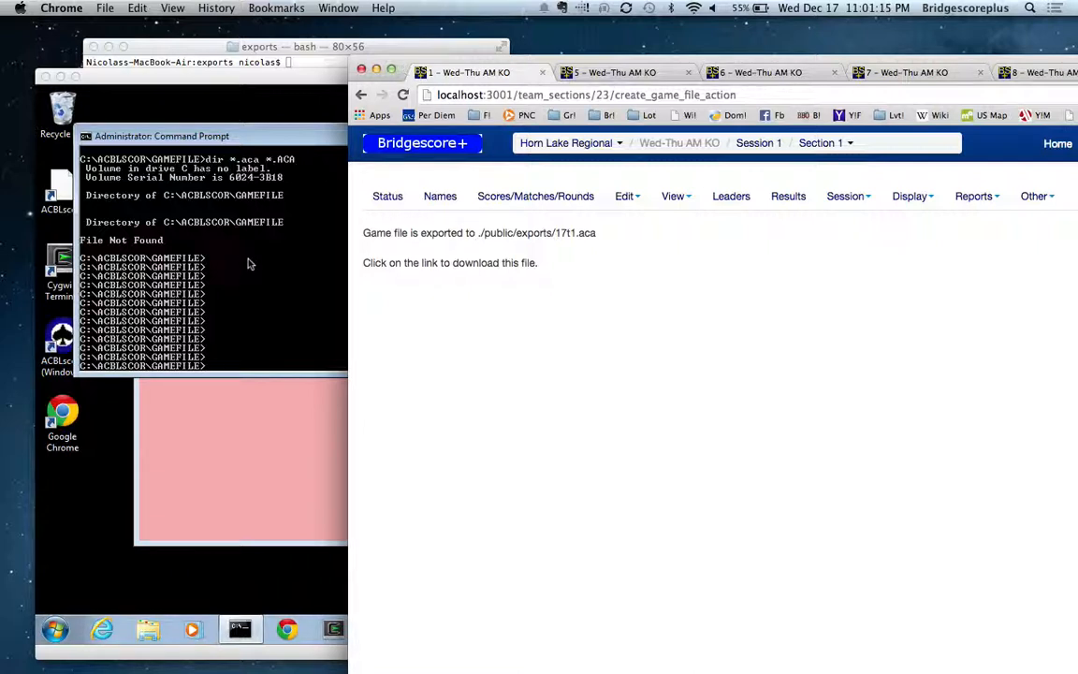
pyautogui.click(301, 49)
pyautogui.write('copy')
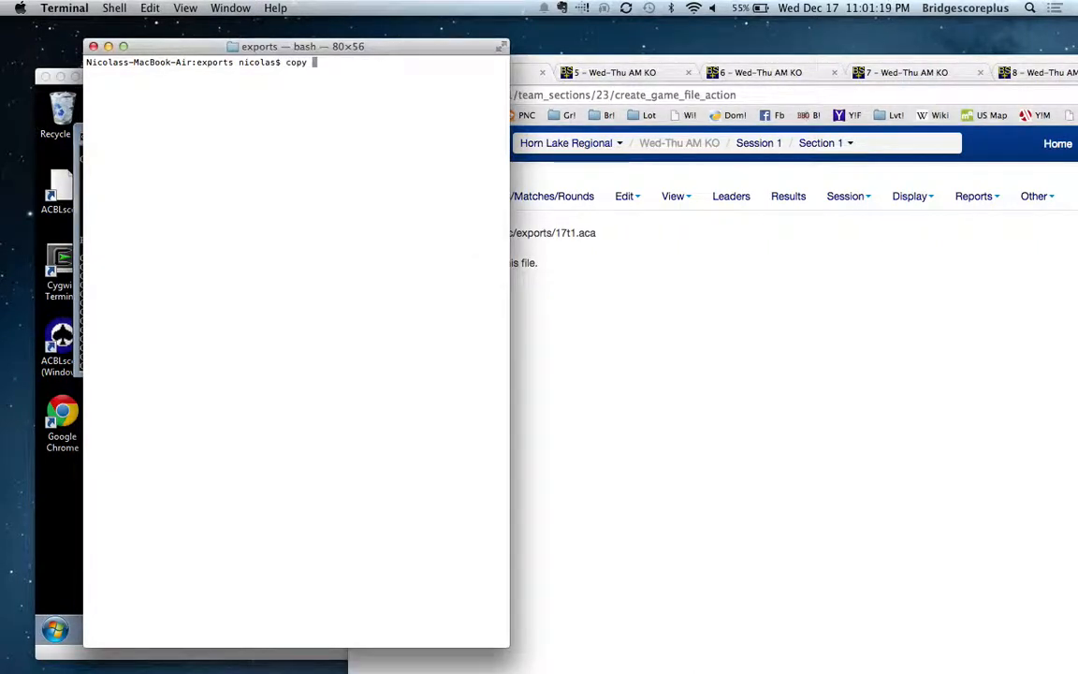
pyautogui.write(' 17t1.aca ~/Shared')
pyautogui.press('Return')
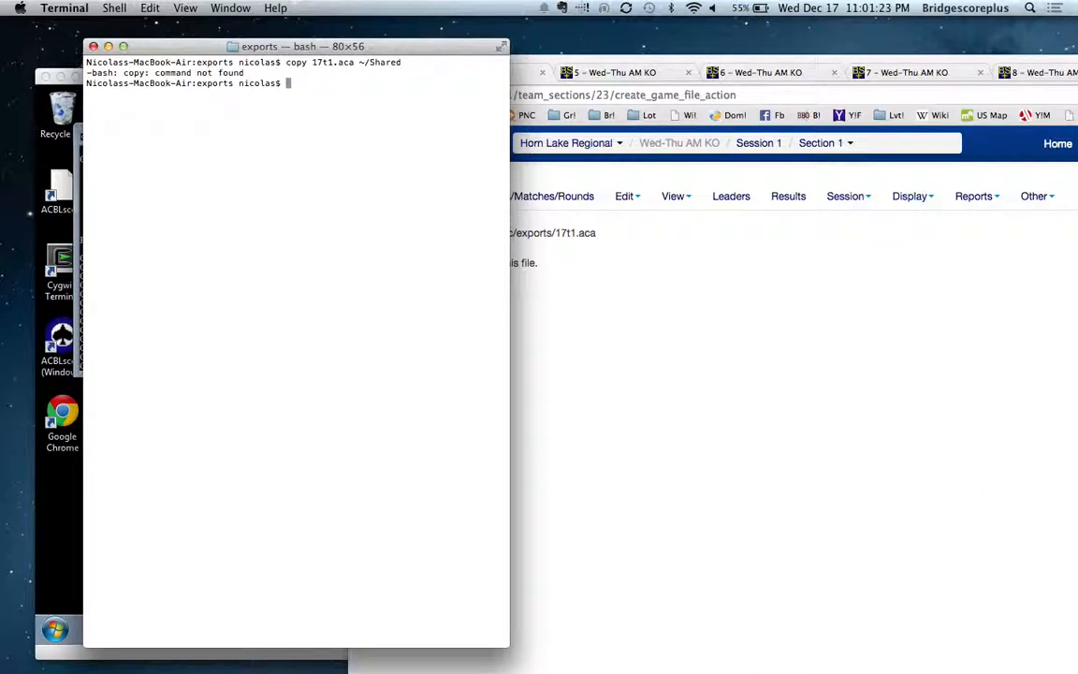
pyautogui.write('cp !*')
pyautogui.press('Return')
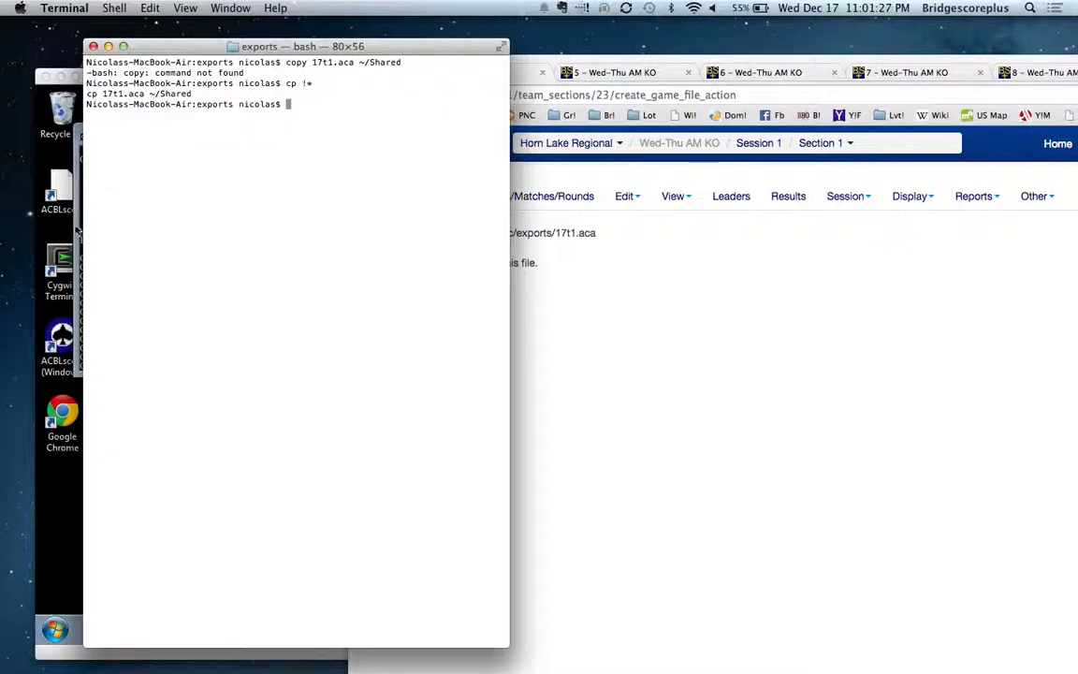
# Step: In the Windows virtual machine's Command Prompt, copy s:\17t1.aca into the ACBLscore GAMEFILE directory
pyautogui.click(71, 213)
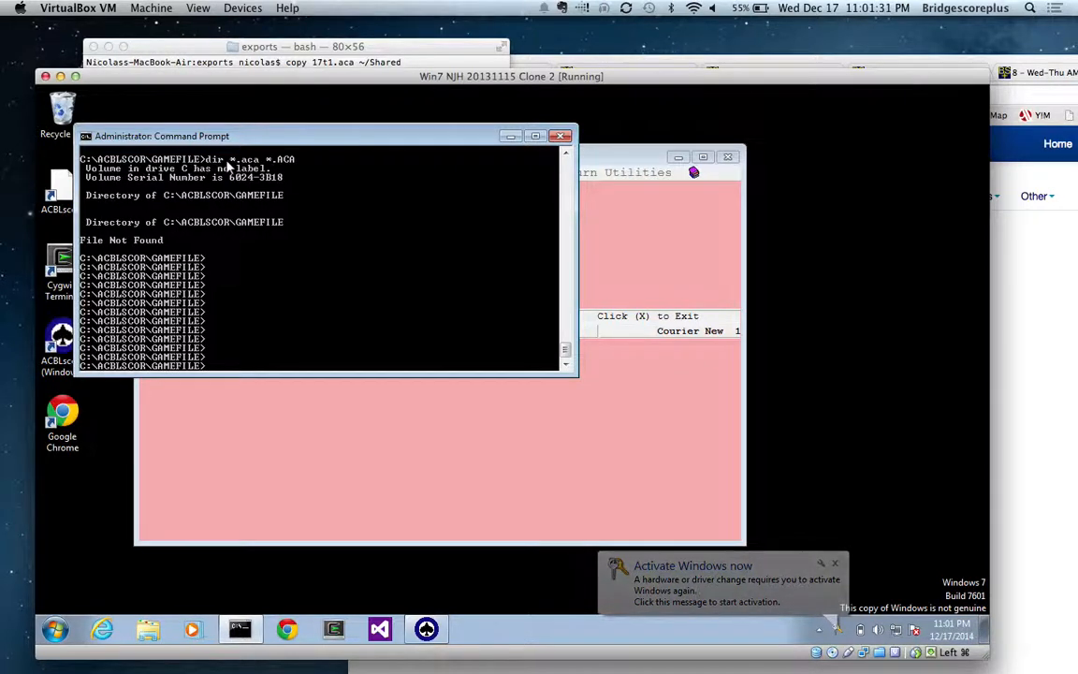
pyautogui.write('copy s:\\')
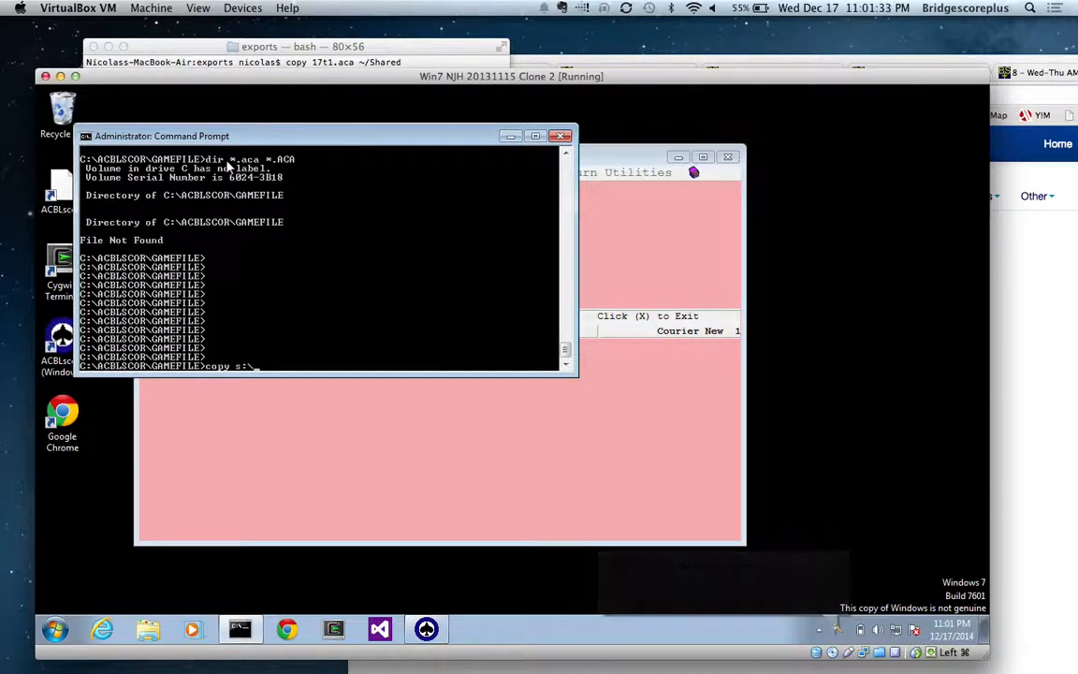
pyautogui.write('17t1.aca .')
pyautogui.press('Return')
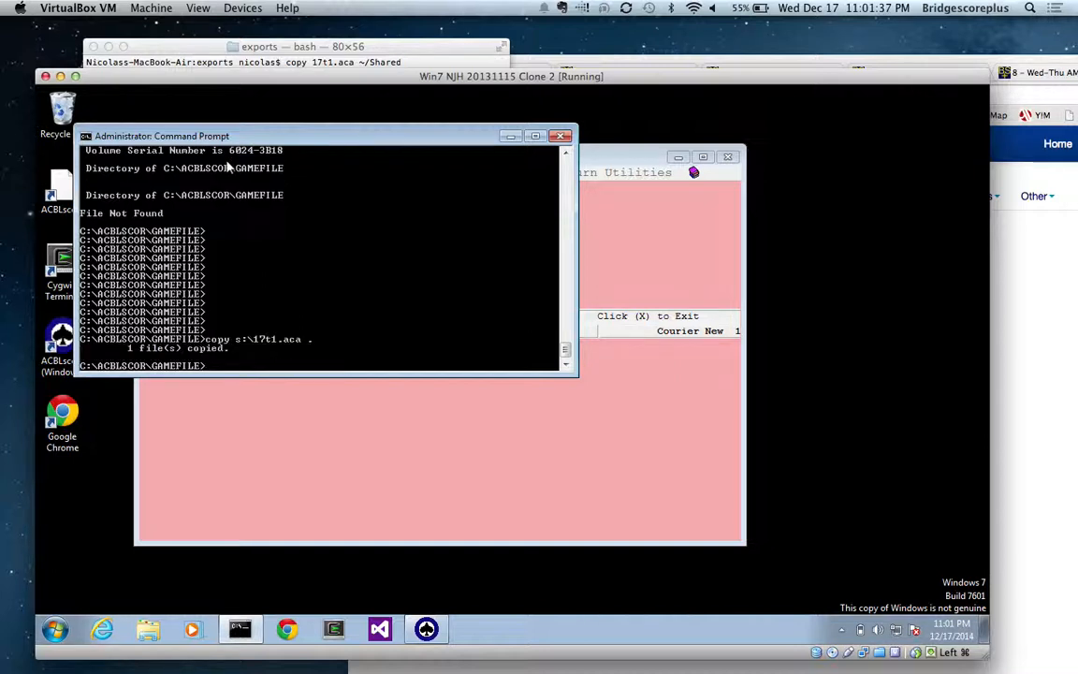
# Step: Switch to ACBLscore and open the game file 17T1
pyautogui.click(622, 165)
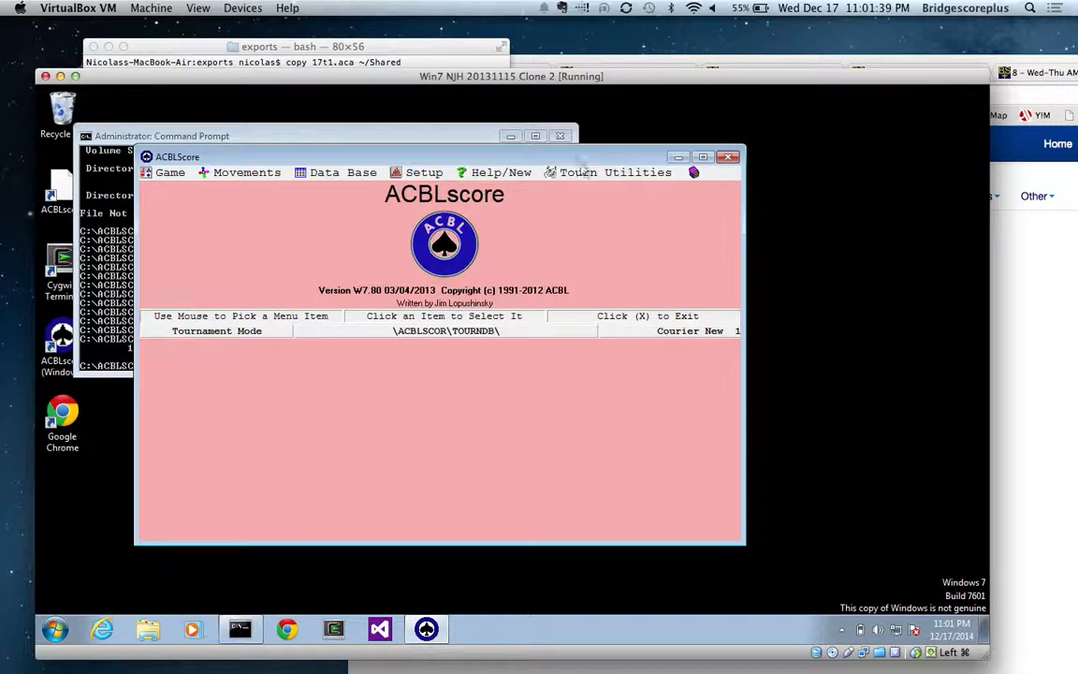
pyautogui.click(166, 174)
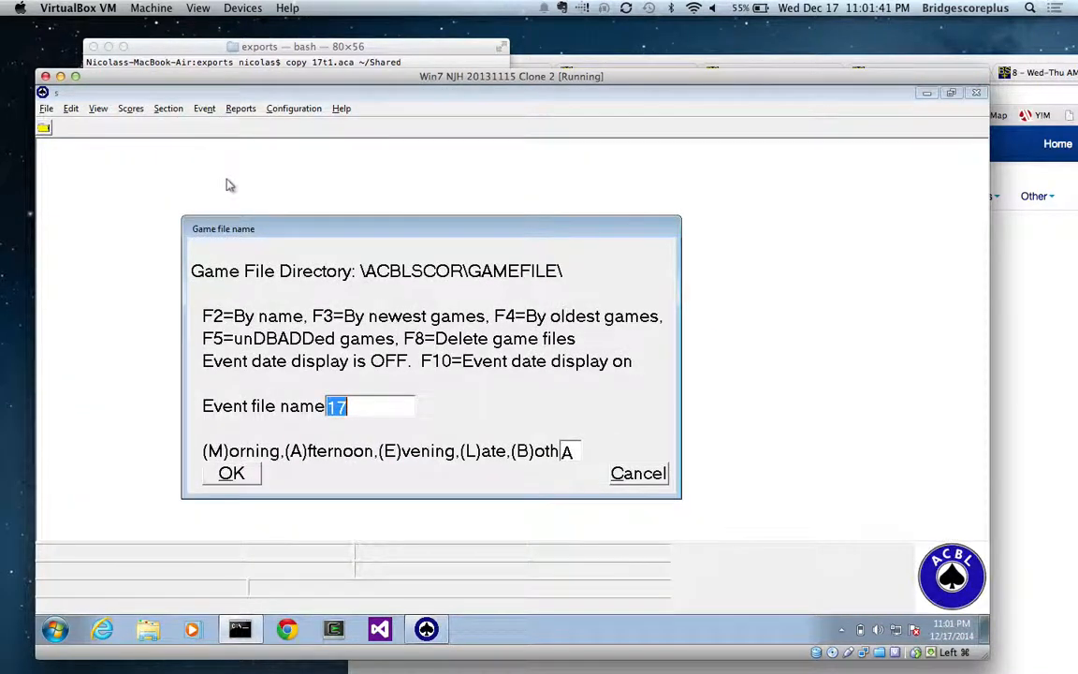
pyautogui.press('Return')
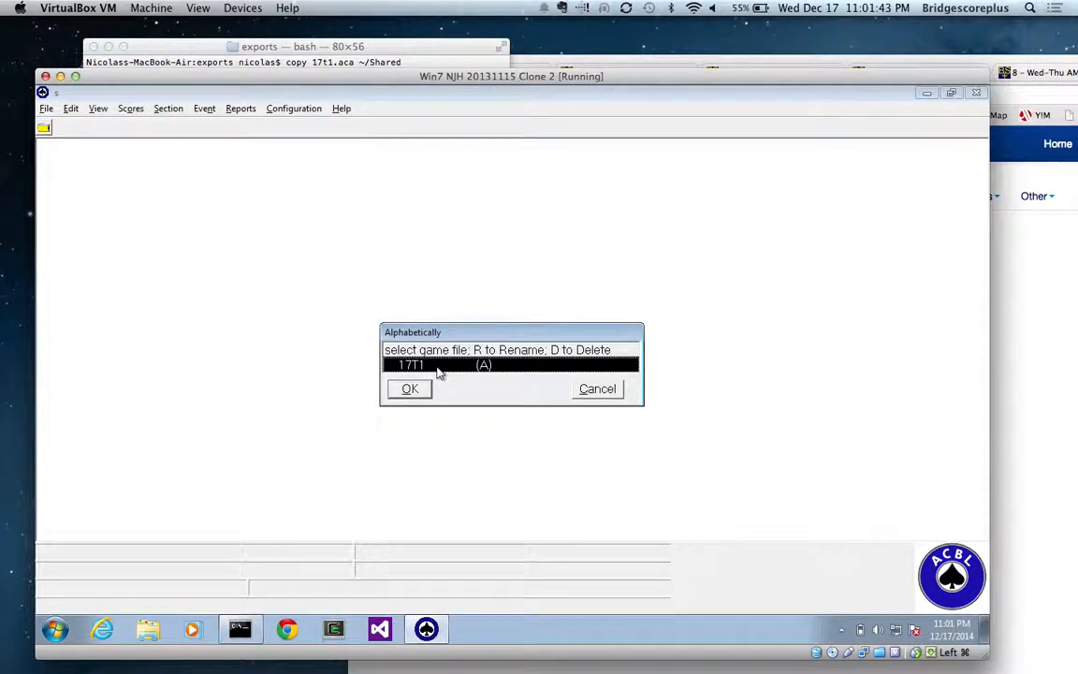
pyautogui.click(412, 391)
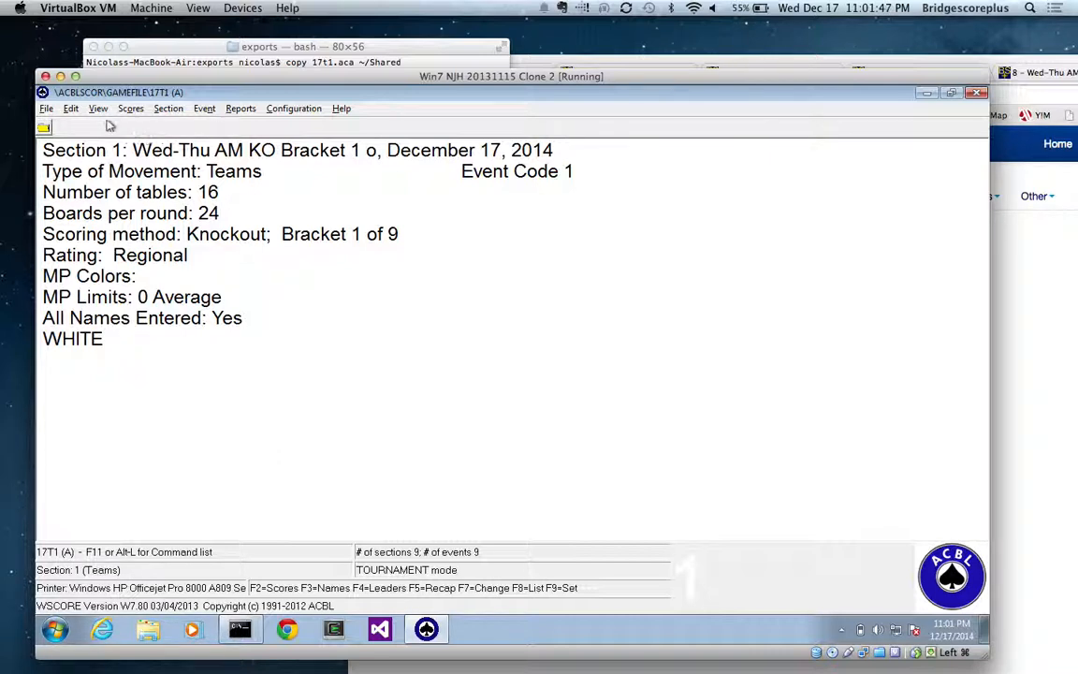
# Step: Review the section 1 player names in the game file, including the player details of team 1
pyautogui.click(71, 108)
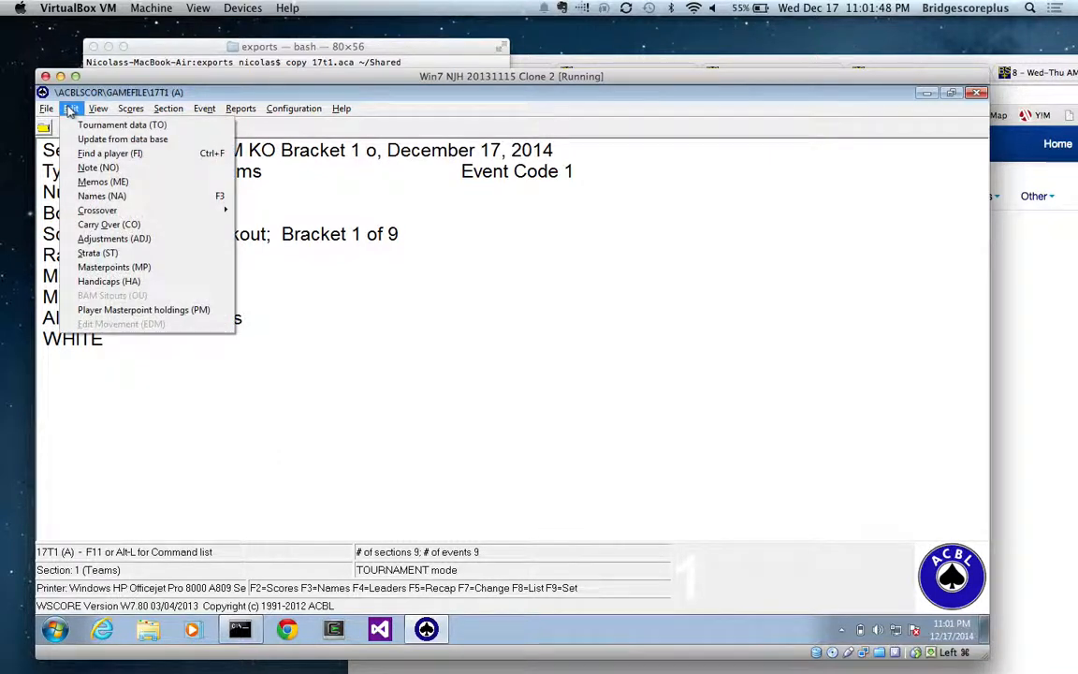
pyautogui.click(103, 195)
pyautogui.click(477, 380)
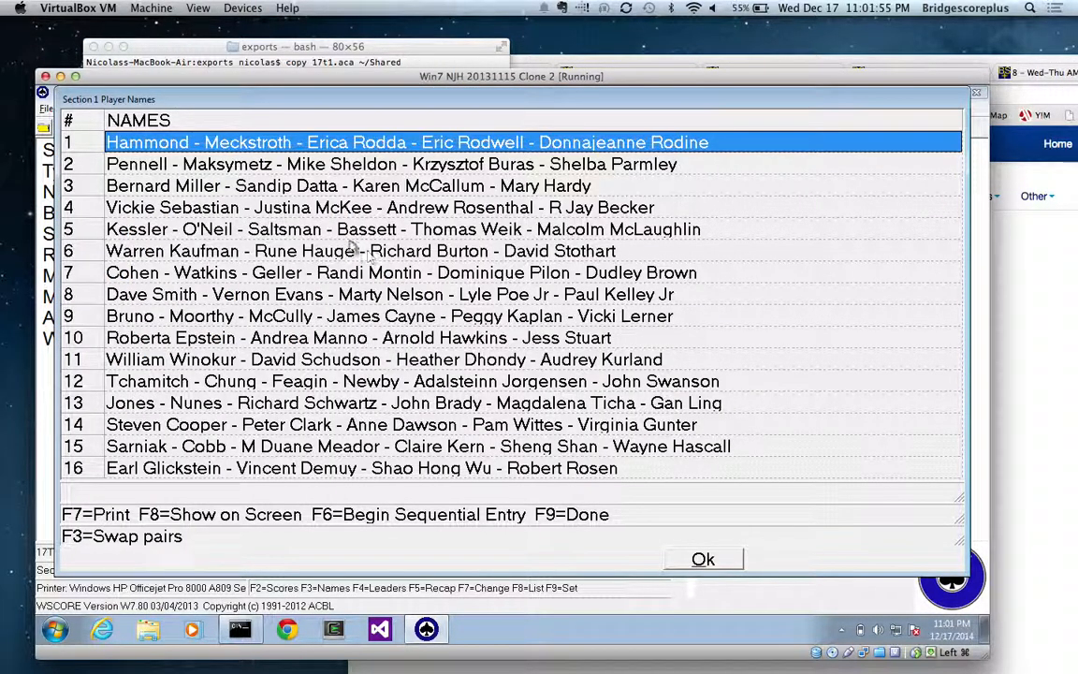
pyautogui.doubleClick(329, 142)
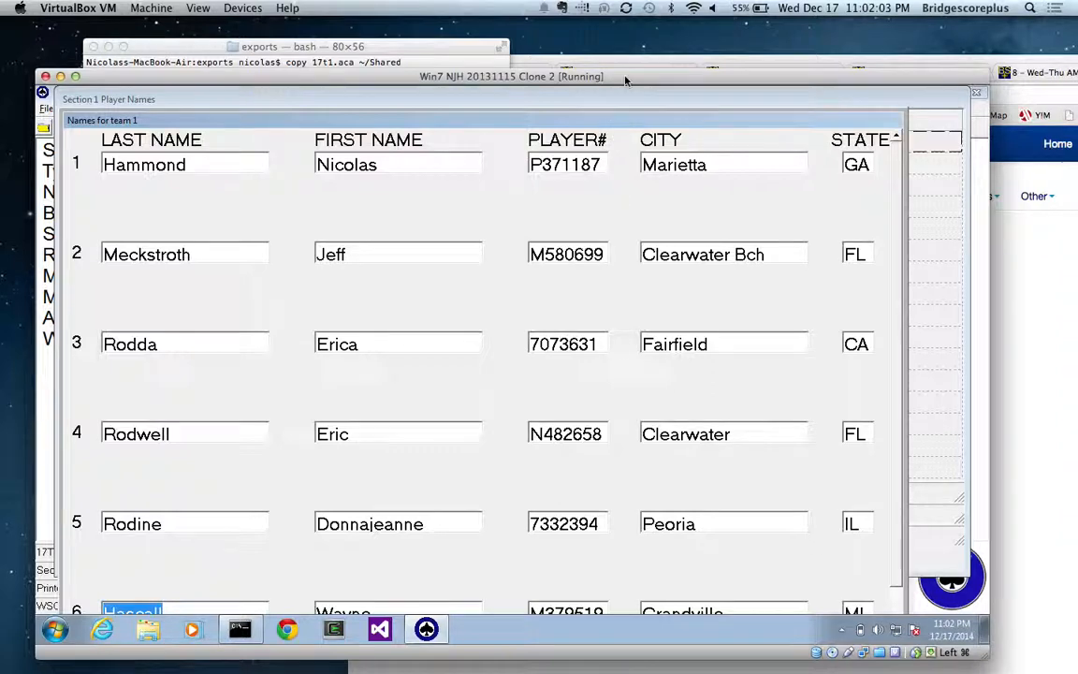
pyautogui.moveTo(566, 76); pyautogui.dragTo(566, 30)
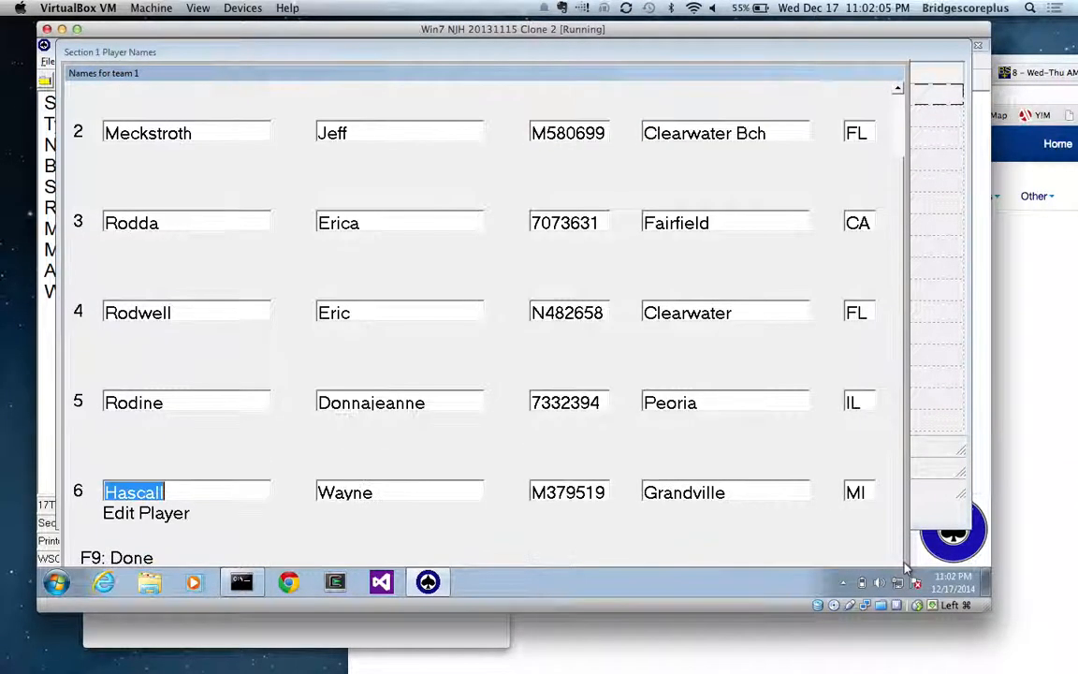
pyautogui.press('F9')
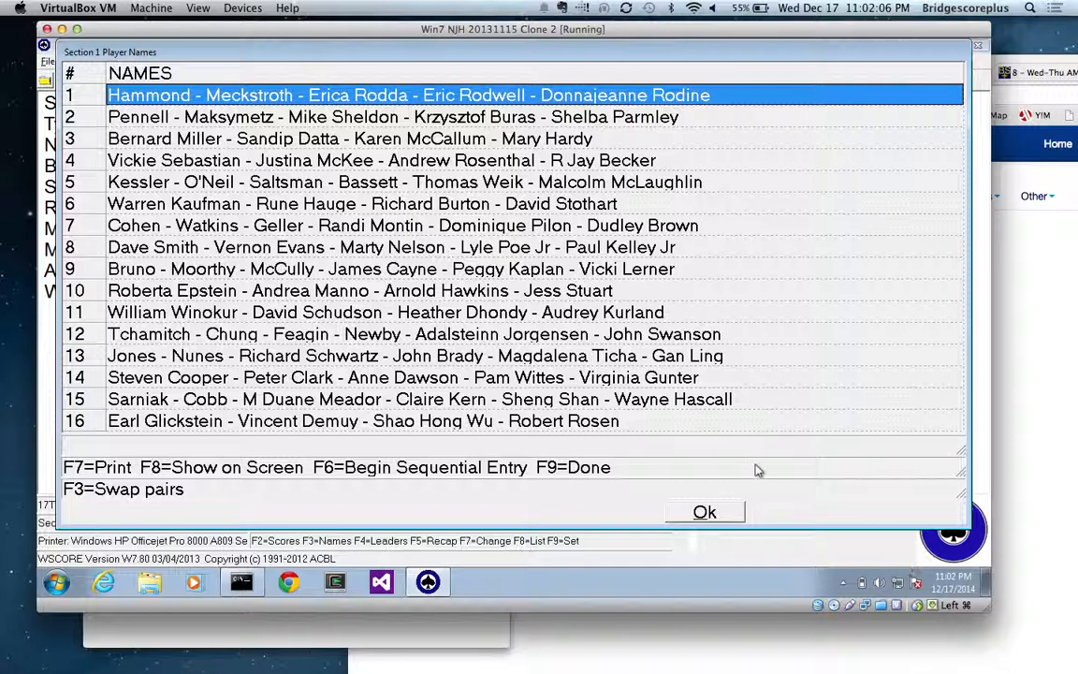
pyautogui.click(708, 514)
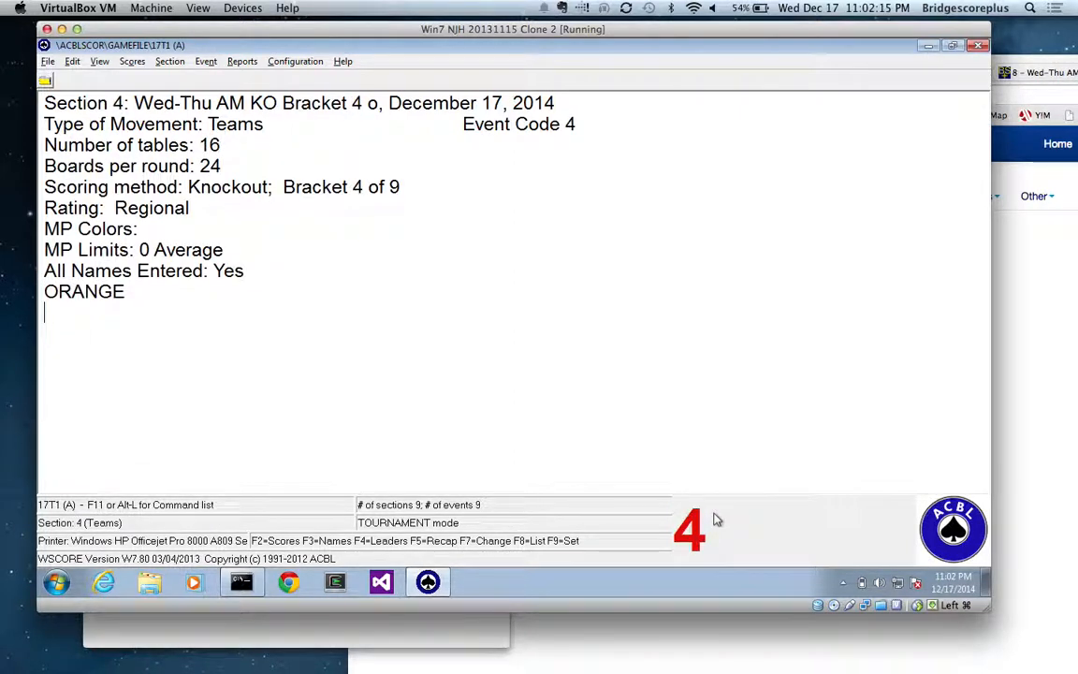
# Step: Display the player names of section 4 in the game file
pyautogui.click(72, 61)
pyautogui.moveTo(97, 64)
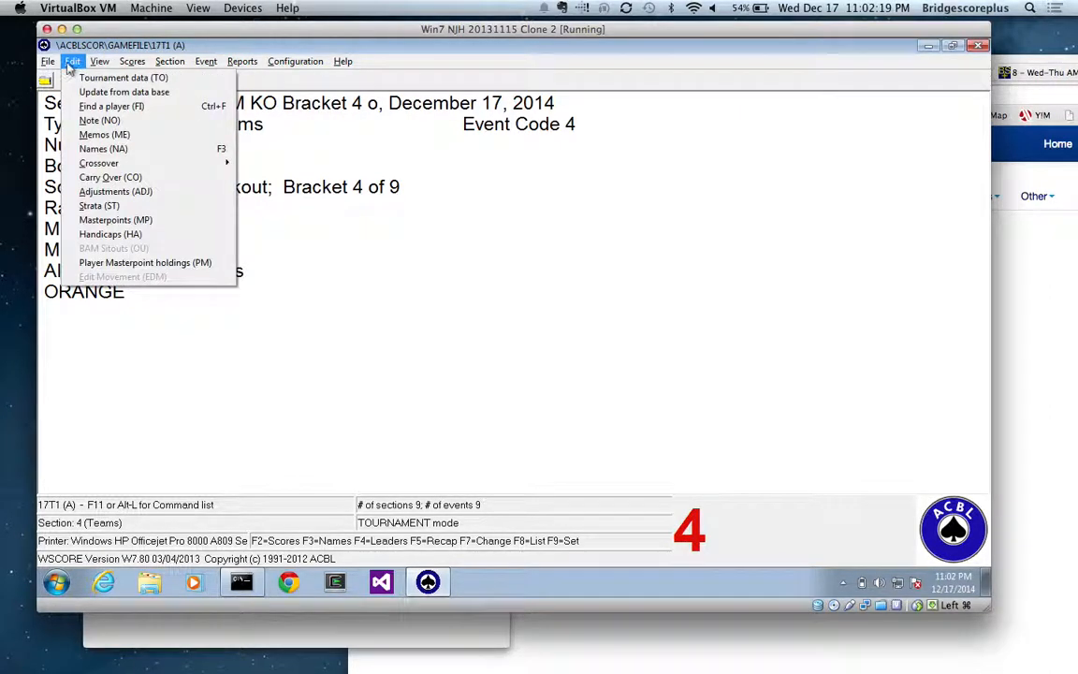
pyautogui.click(85, 146)
pyautogui.press('Tab')
pyautogui.press('Return')
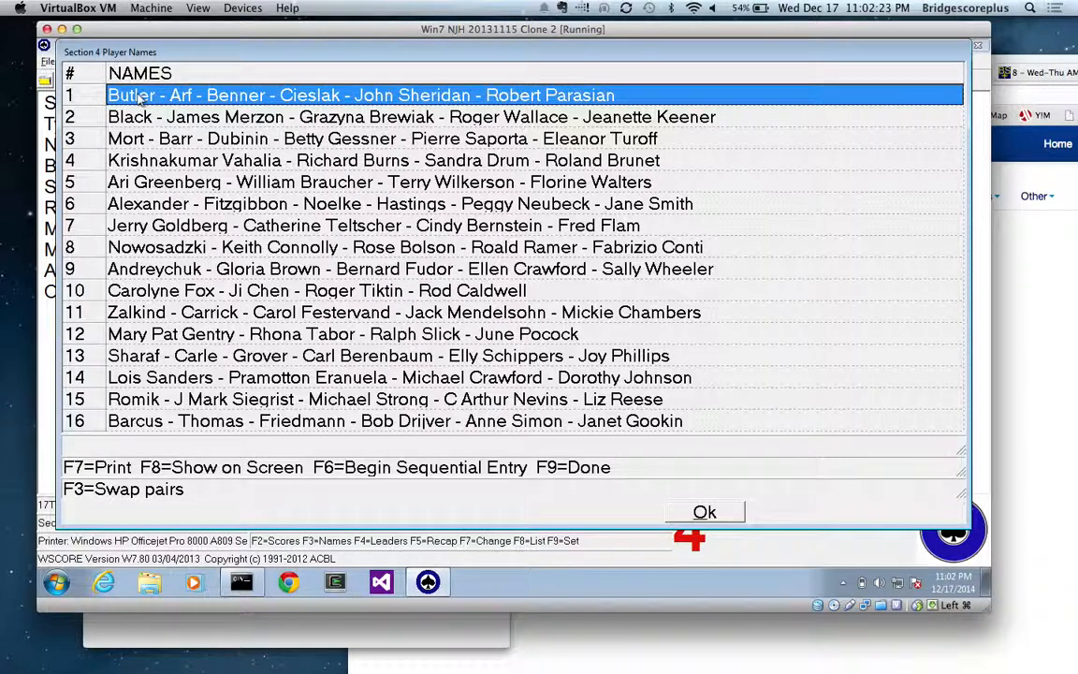
# Step: Switch back to Bridgescore+ in Chrome and open section 4's Names page to compare its teams with the game file
pyautogui.click(1066, 289)
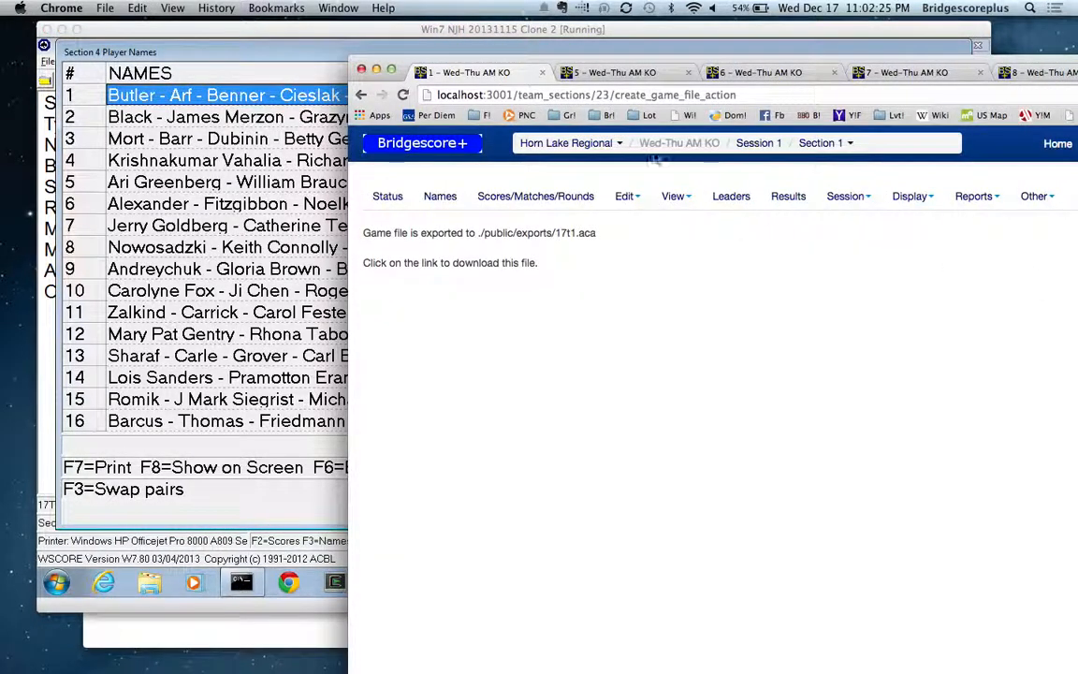
pyautogui.moveTo(642, 66); pyautogui.dragTo(553, 41)
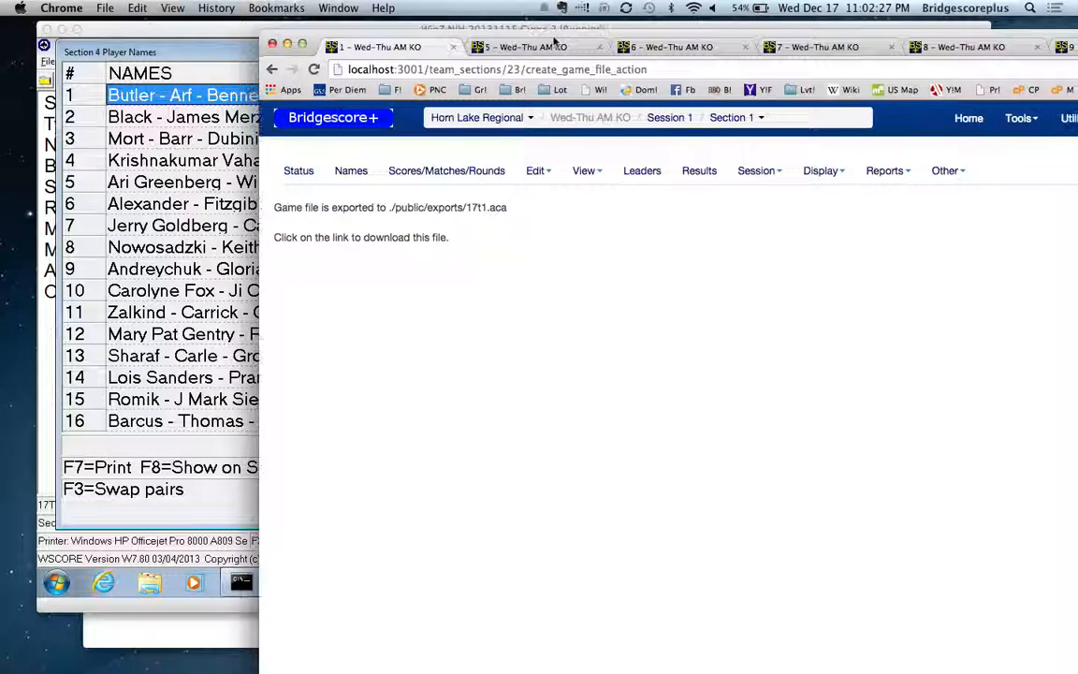
pyautogui.doubleClick(786, 39)
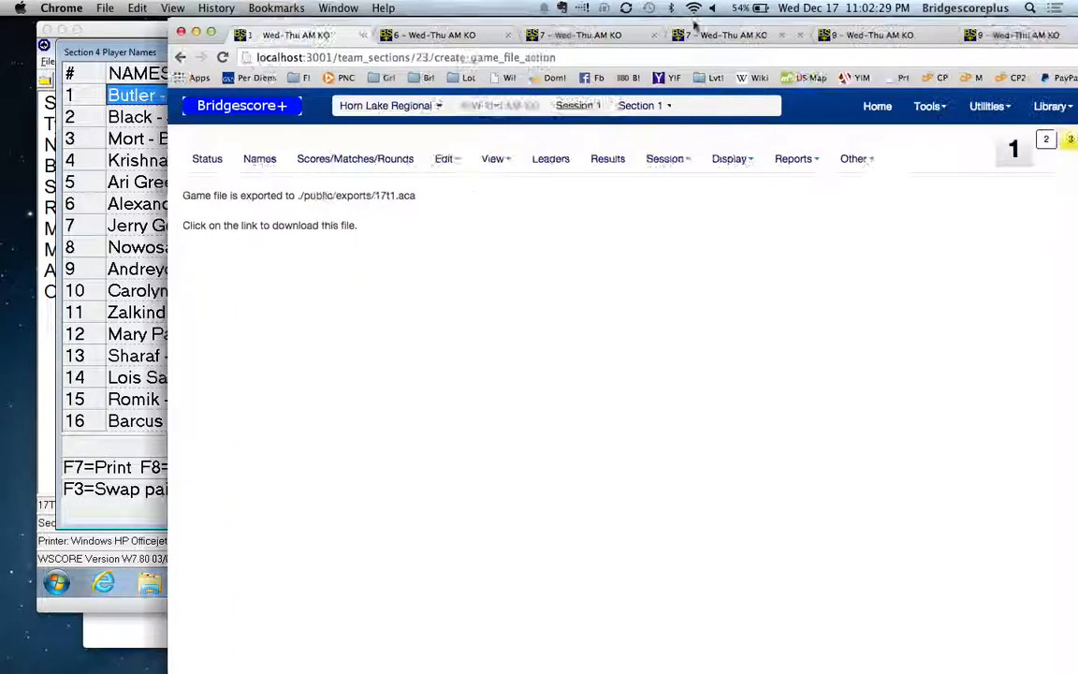
pyautogui.click(931, 149)
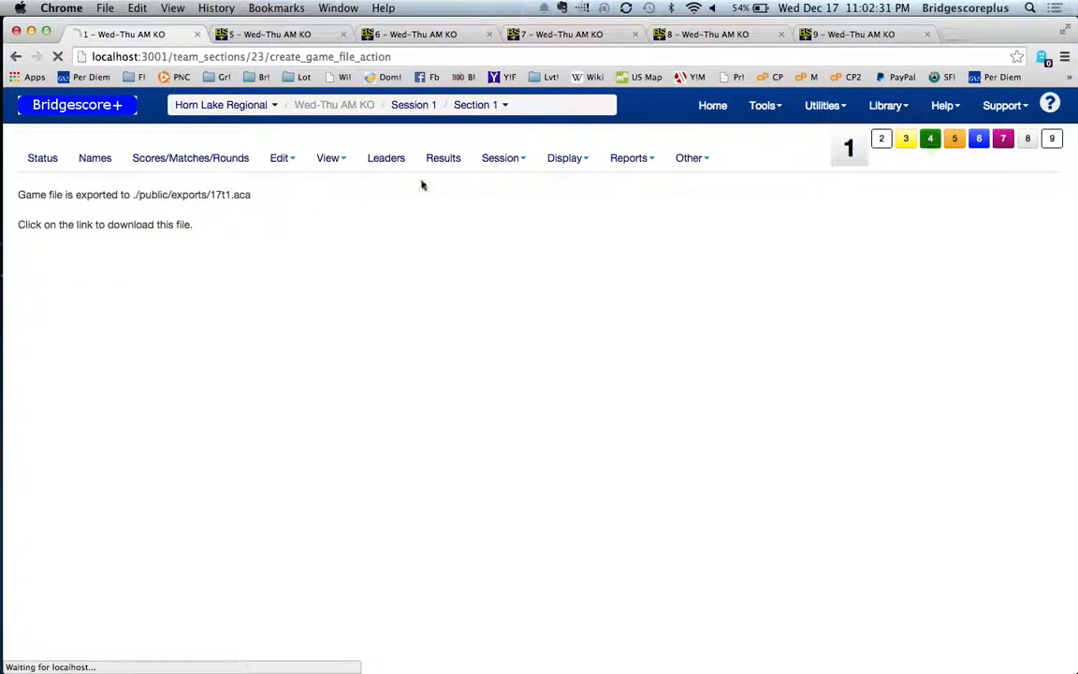
pyautogui.click(106, 160)
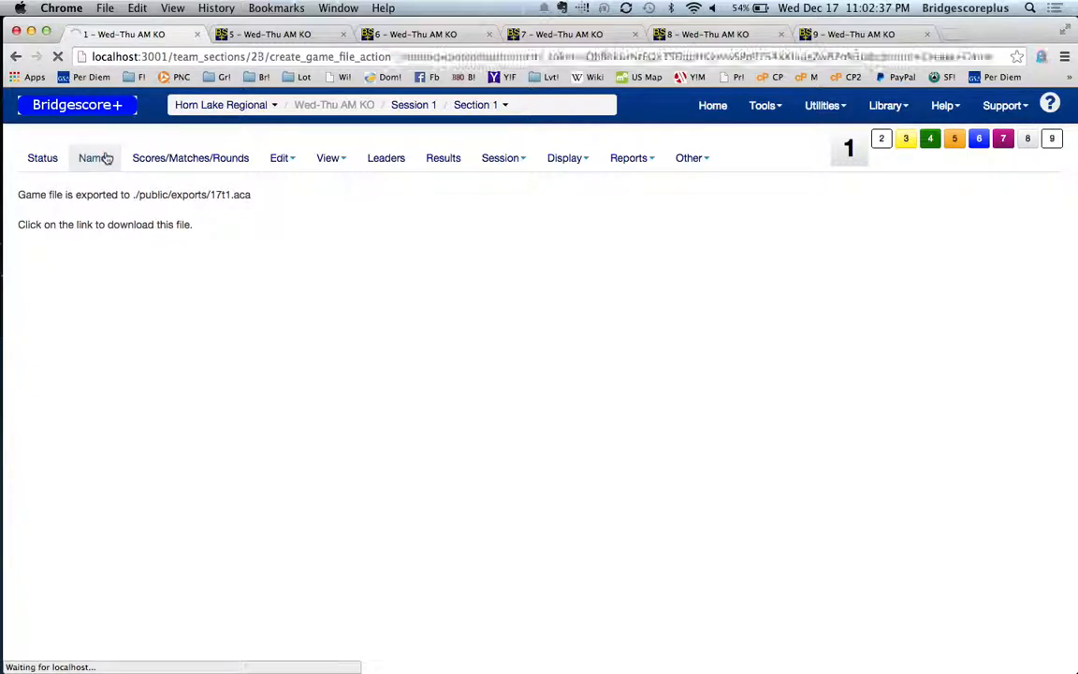
pyautogui.click(106, 163)
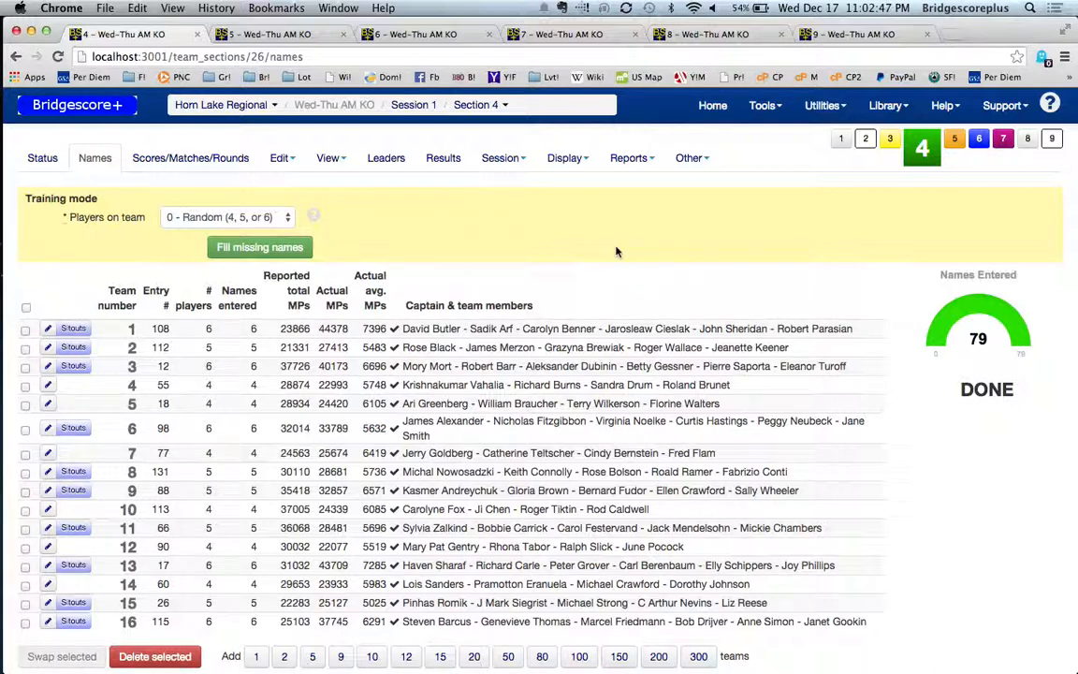
# Step: Close the screen recording in QuickTime Player and name it CreatingGameFile for saving in Documents
pyautogui.click(840, 563)
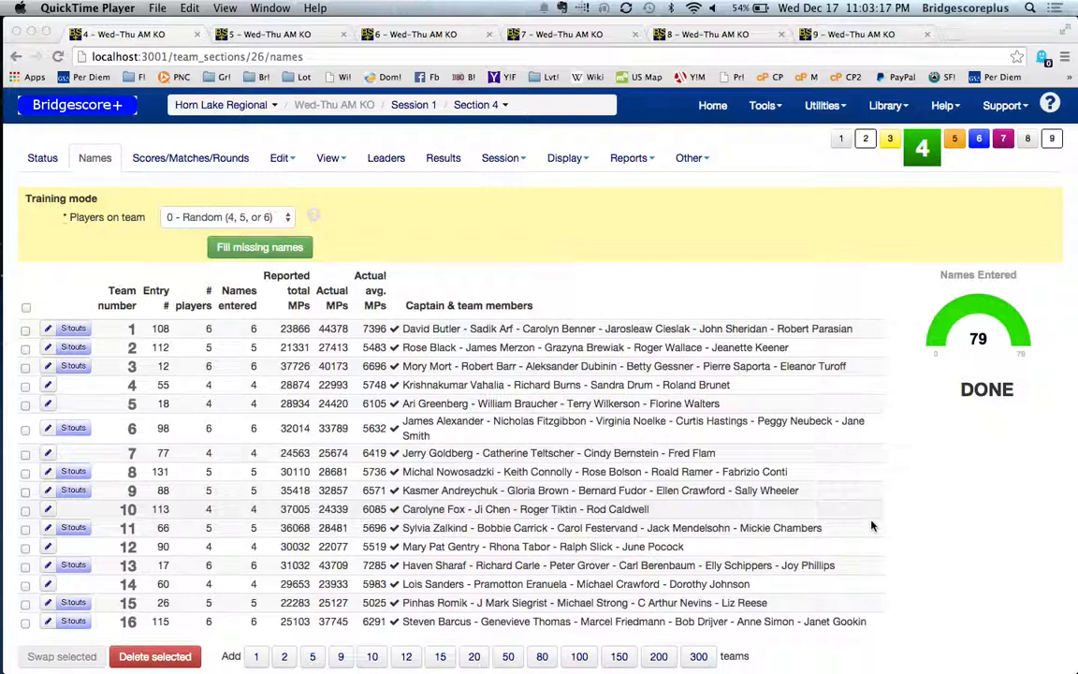
pyautogui.press('super+w')
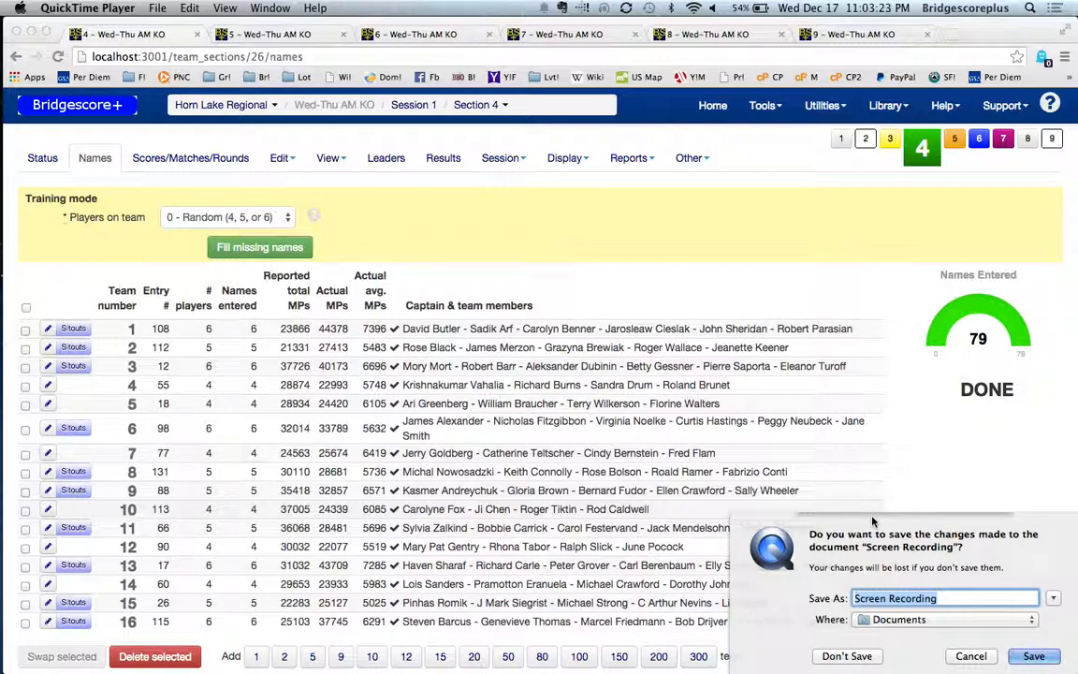
pyautogui.write('CreatingGame')
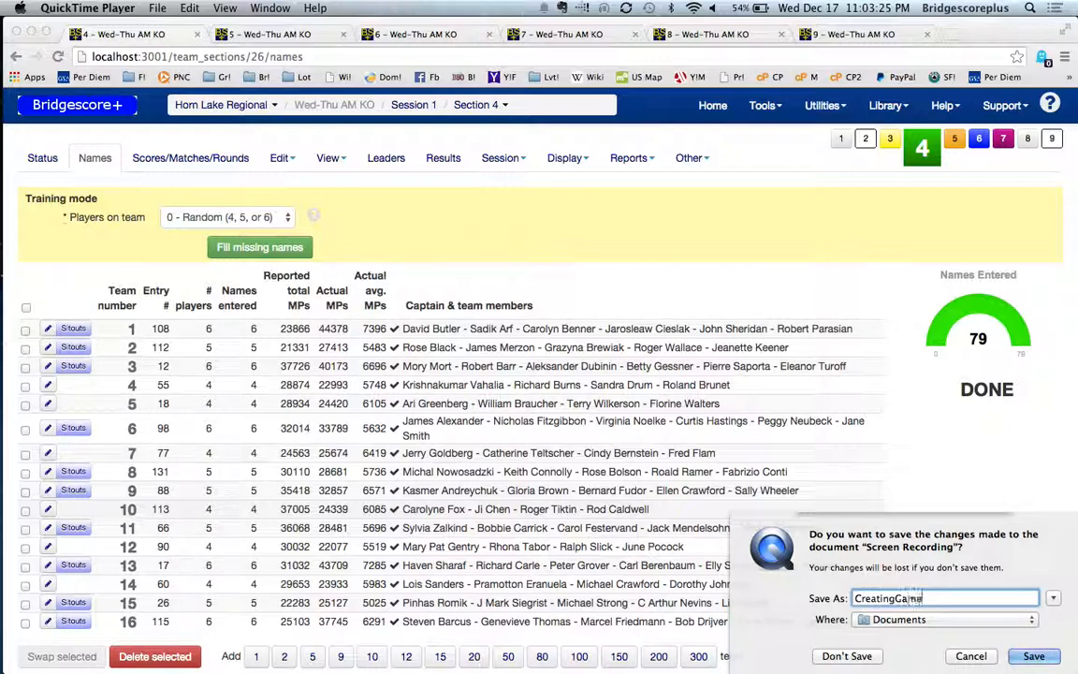
pyautogui.write('File')
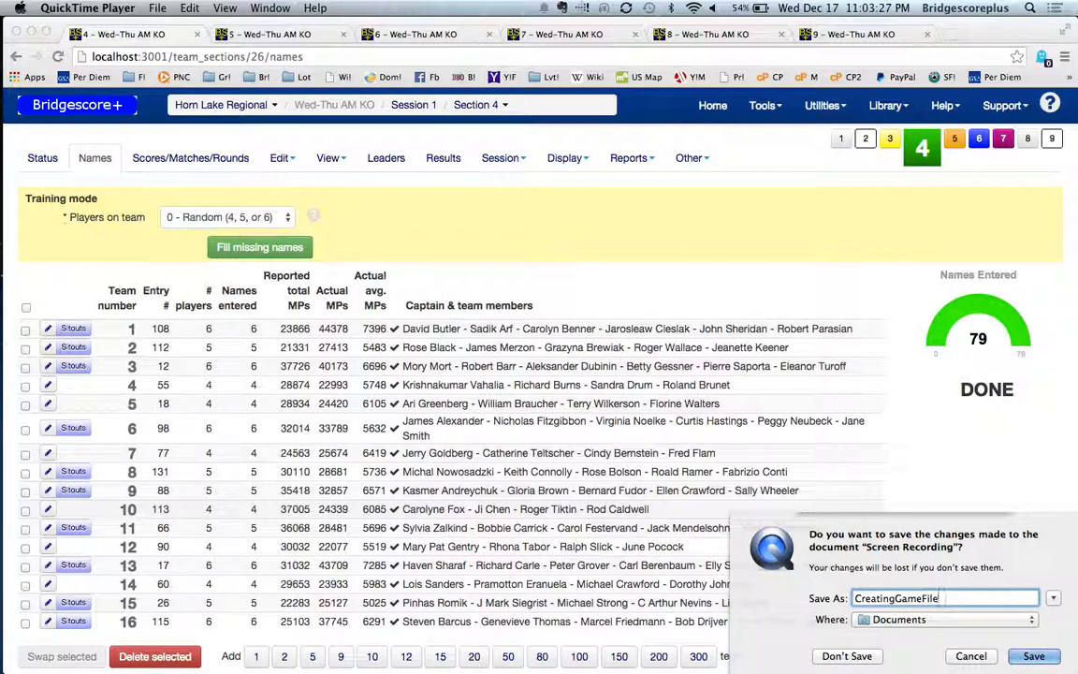